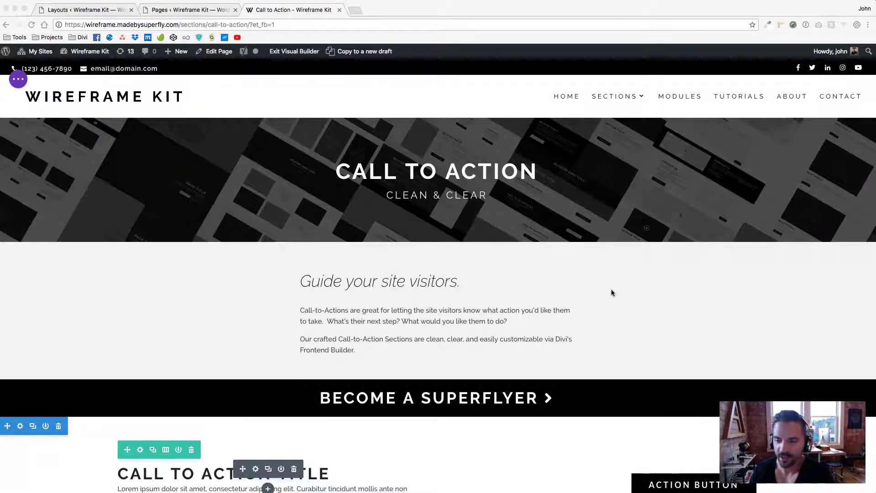
Scroll up and down the call-to-action page to review its sections
{"action": "scroll", "coordinate": [611, 289], "scroll_direction": "down", "scroll_amount": 1}
{"action": "scroll", "coordinate": [611, 290], "scroll_direction": "up", "scroll_amount": 1}
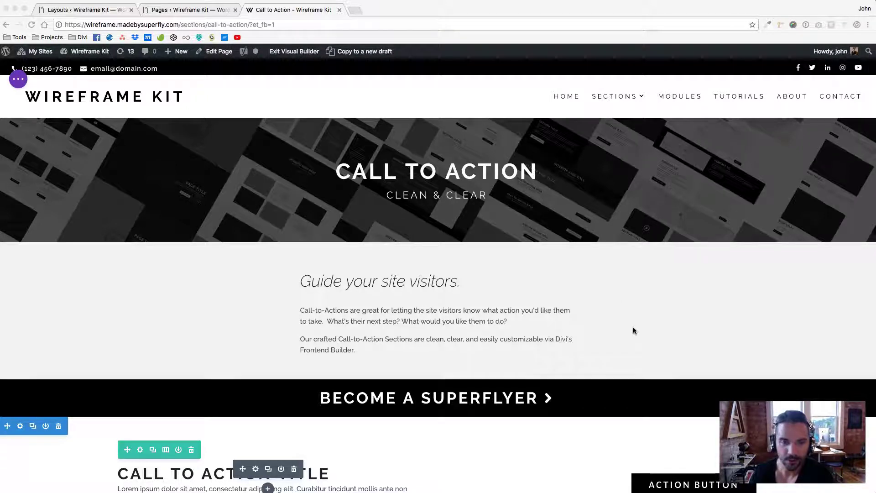
{"action": "scroll", "coordinate": [633, 328], "scroll_direction": "down", "scroll_amount": 1}
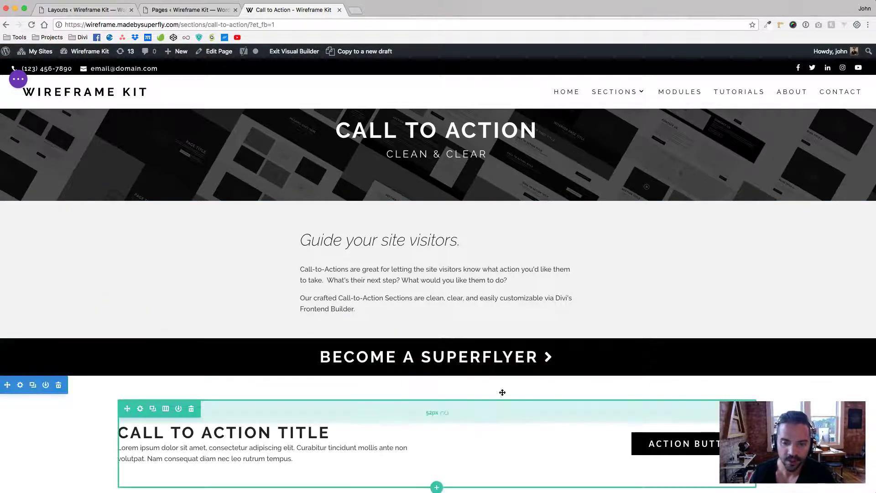
{"action": "scroll", "coordinate": [503, 400], "scroll_direction": "down", "scroll_amount": 10}
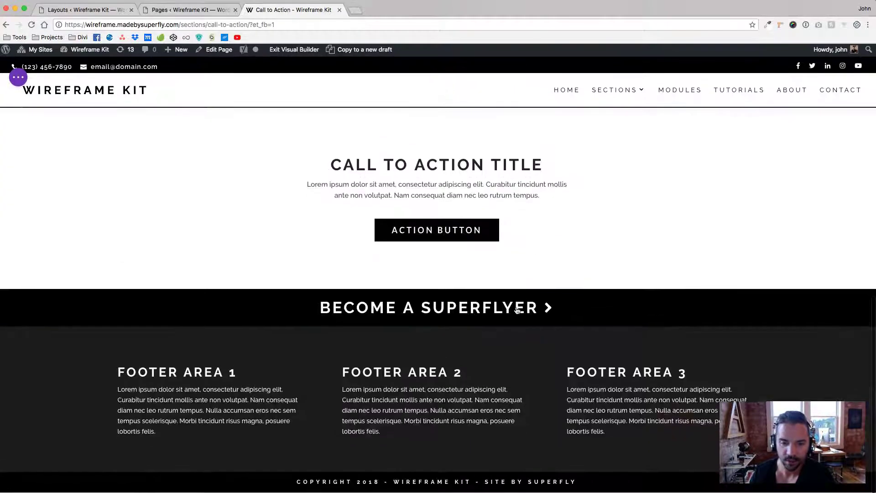
{"action": "scroll", "coordinate": [523, 302], "scroll_direction": "up", "scroll_amount": 10}
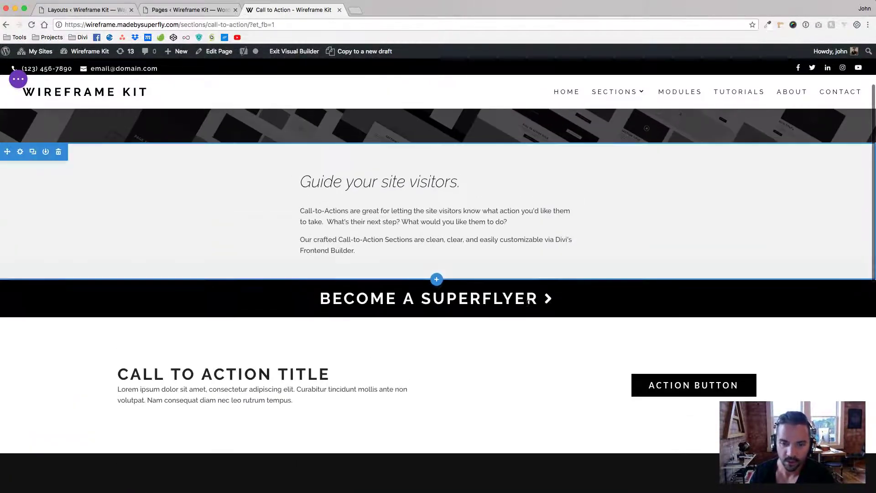
{"action": "scroll", "coordinate": [512, 363], "scroll_direction": "down", "scroll_amount": 4}
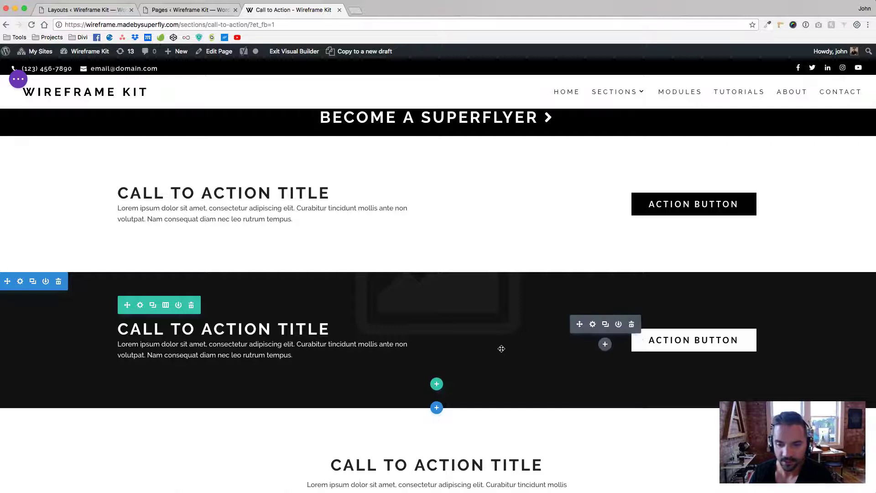
{"action": "scroll", "coordinate": [501, 349], "scroll_direction": "down", "scroll_amount": 5}
{"action": "scroll", "coordinate": [501, 348], "scroll_direction": "down", "scroll_amount": 1}
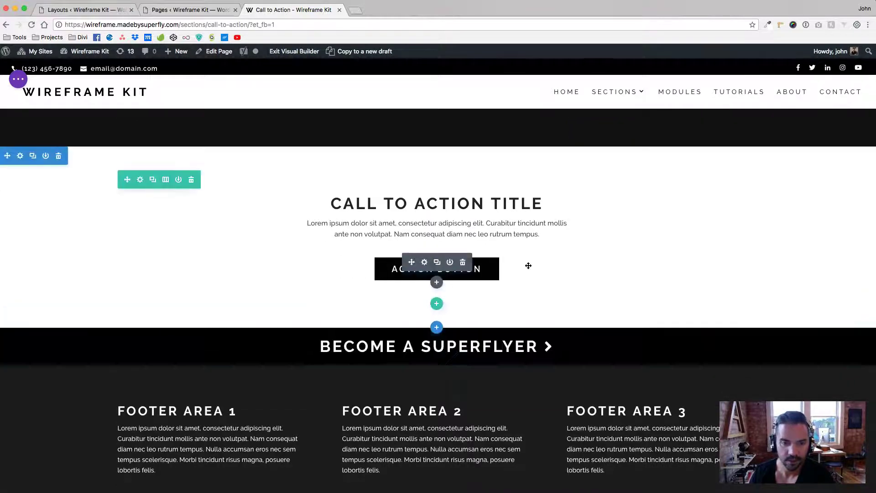
{"action": "scroll", "coordinate": [631, 266], "scroll_direction": "up", "scroll_amount": 1}
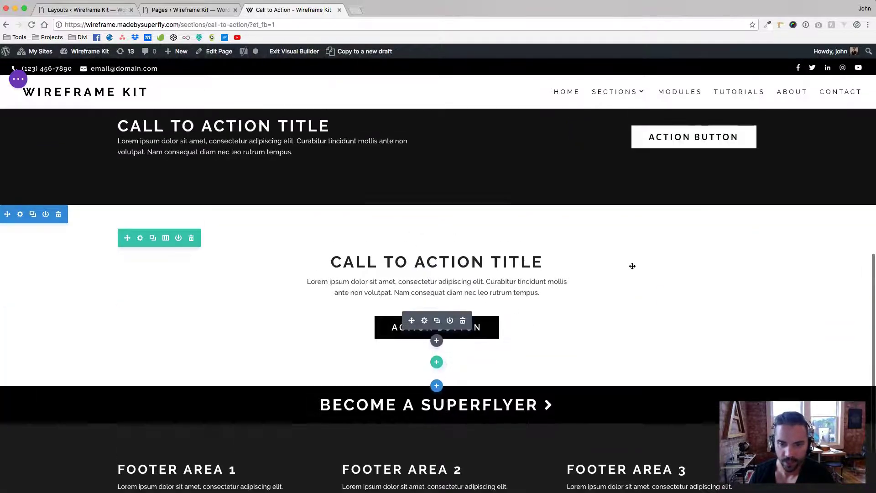
{"action": "scroll", "coordinate": [628, 304], "scroll_direction": "up", "scroll_amount": 5}
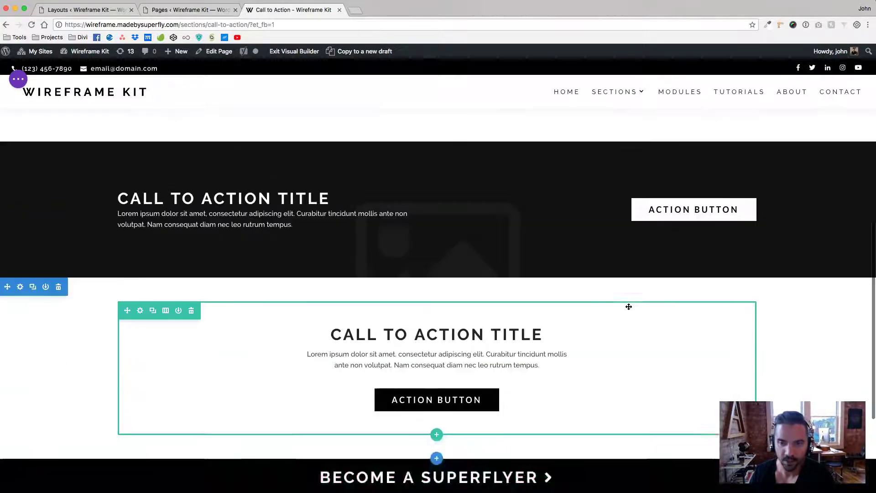
{"action": "scroll", "coordinate": [628, 306], "scroll_direction": "down", "scroll_amount": 1}
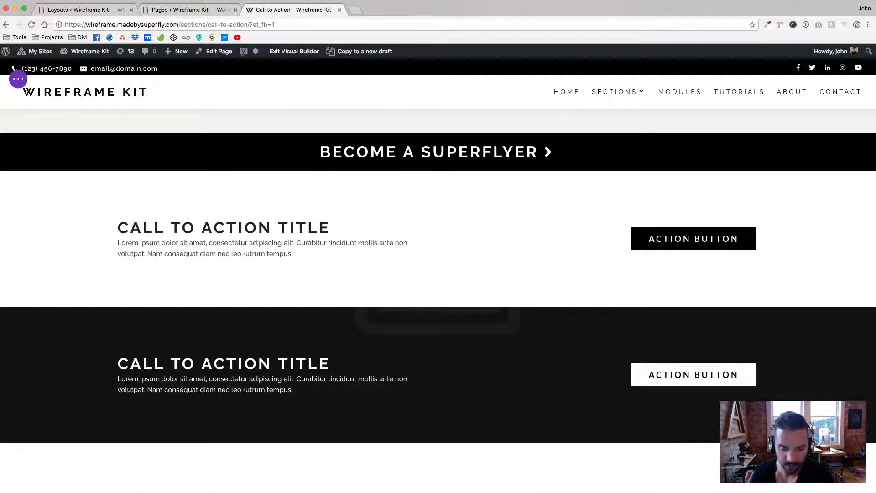
Bring wireframekit.css forward at its CTA rules and move its window to the screen centre
{"action": "key", "text": "super+Tab"}
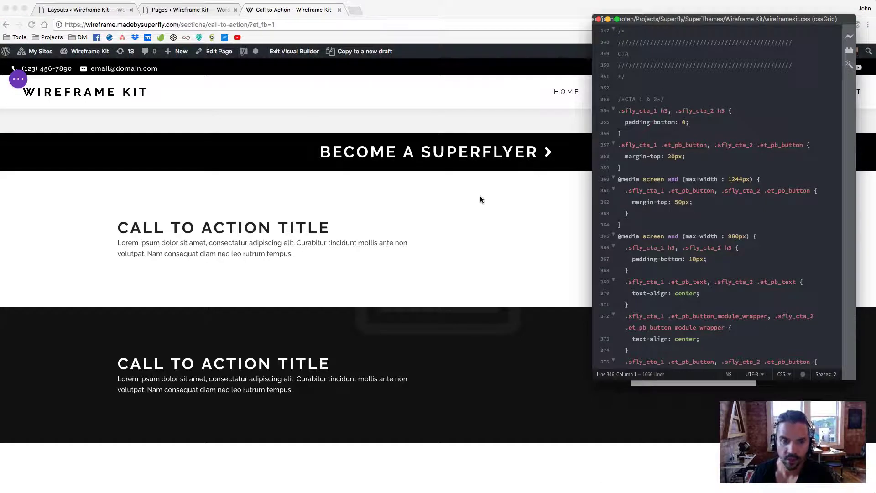
{"action": "scroll", "coordinate": [432, 243], "scroll_direction": "down", "scroll_amount": 2}
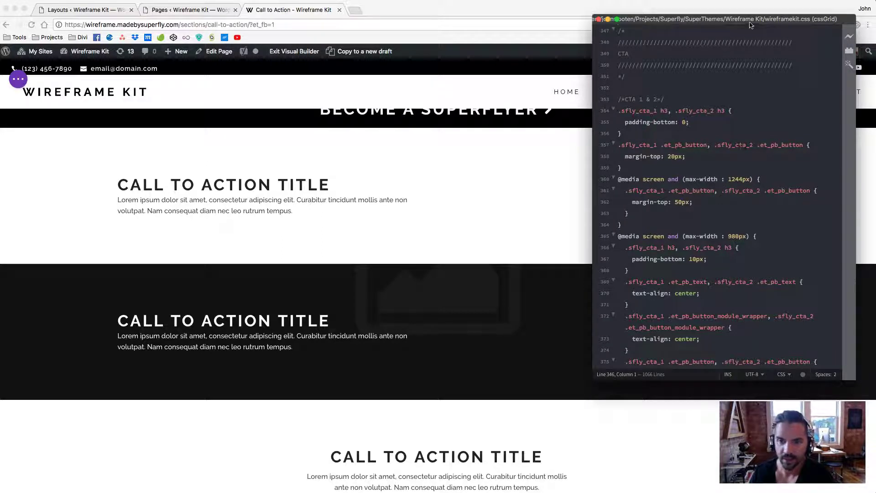
{"action": "left_click_drag", "start_coordinate": [751, 25], "coordinate": [434, 64]}
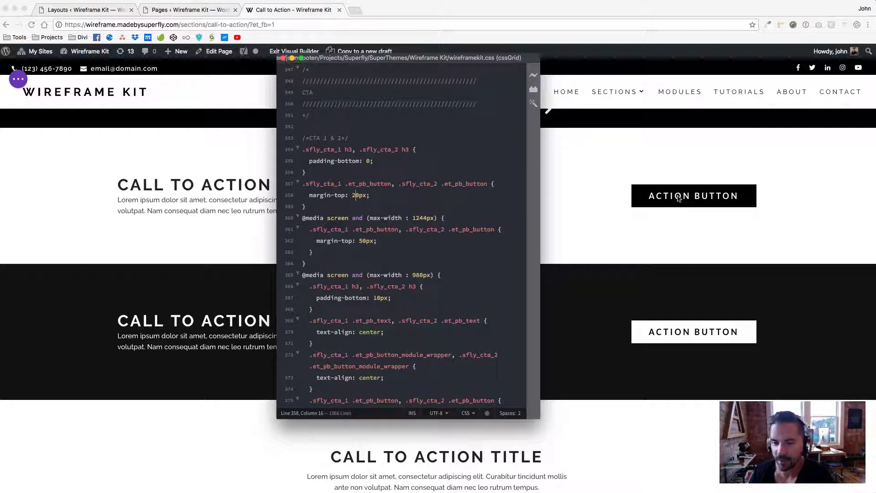
Load the call-to-action page in a new tab without the ?et_fb=1 builder parameter
{"action": "right_click", "coordinate": [680, 196]}
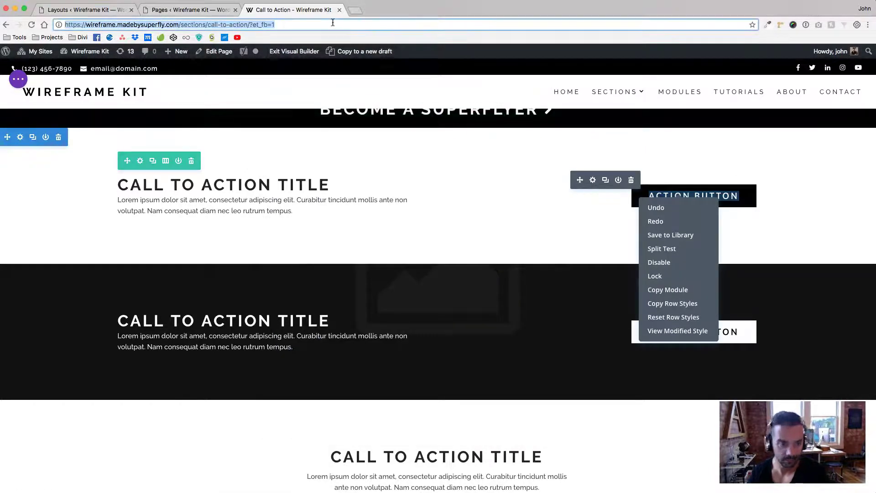
{"action": "key", "text": "super+t"}
{"action": "type", "text": "https://wireframe.madebysuperfly.com/sections/call-to-action/?et_fb=1"}
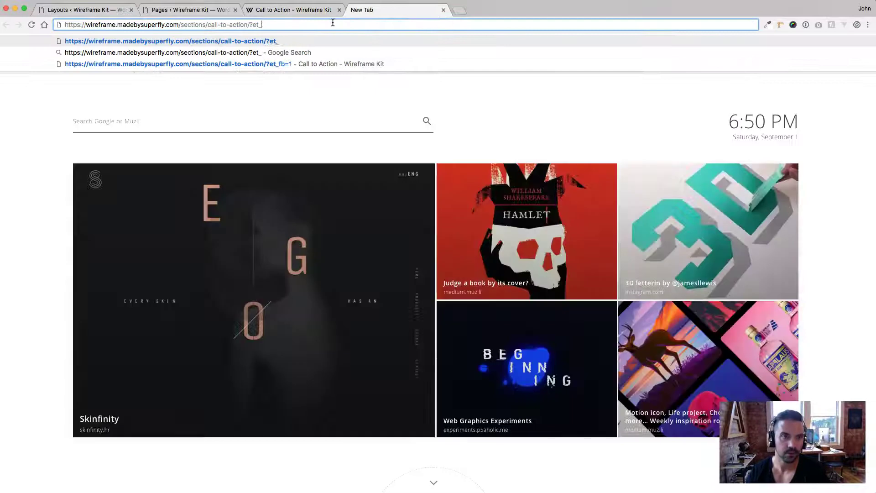
{"action": "key", "text": "BackSpace"}
{"action": "key", "text": "BackSpace"}
{"action": "key", "text": "BackSpace"}
{"action": "key", "text": "BackSpace"}
{"action": "key", "text": "BackSpace"}
{"action": "key", "text": "BackSpace"}
{"action": "key", "text": "BackSpace"}
{"action": "key", "text": "BackSpace"}
{"action": "key", "text": "Return"}
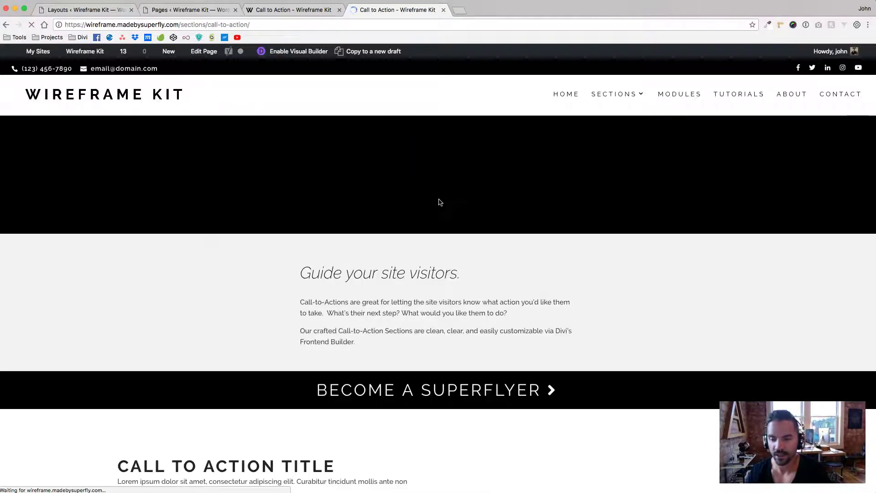
Inspect the first section's Action Button in DevTools
{"action": "scroll", "coordinate": [547, 273], "scroll_direction": "down", "scroll_amount": 5}
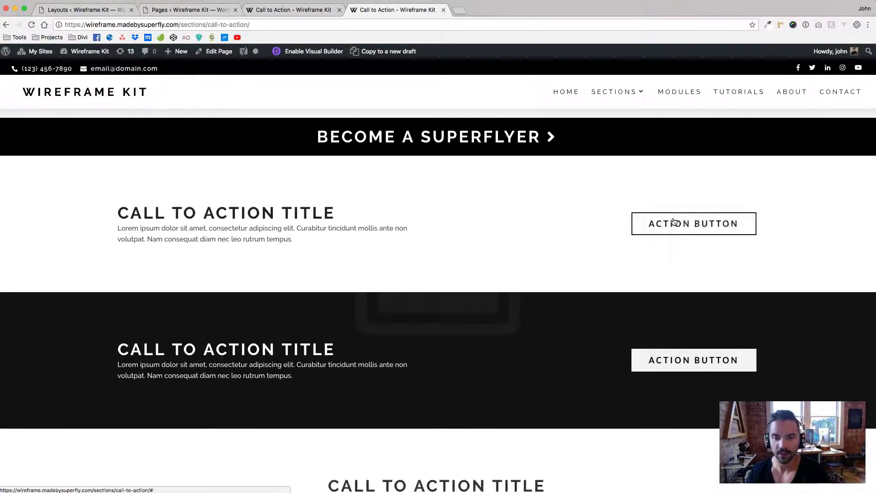
{"action": "right_click", "coordinate": [675, 218]}
{"action": "left_click", "coordinate": [695, 301]}
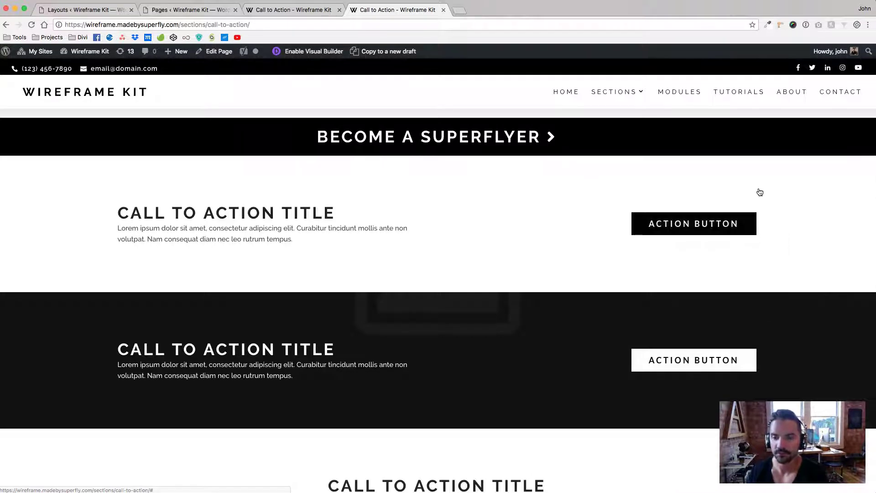
Centre DevTools, select the action button link element and locate its margin styles
{"action": "left_click_drag", "start_coordinate": [694, 22], "coordinate": [400, 20]}
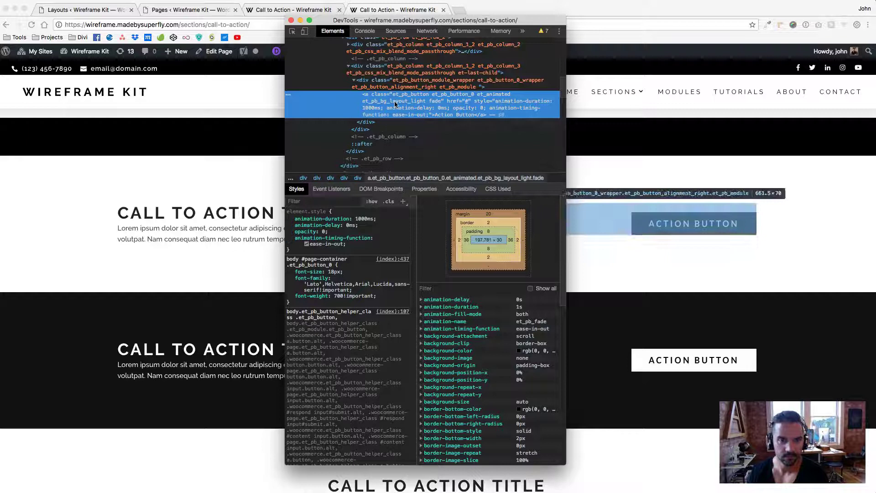
{"action": "left_click", "coordinate": [392, 83]}
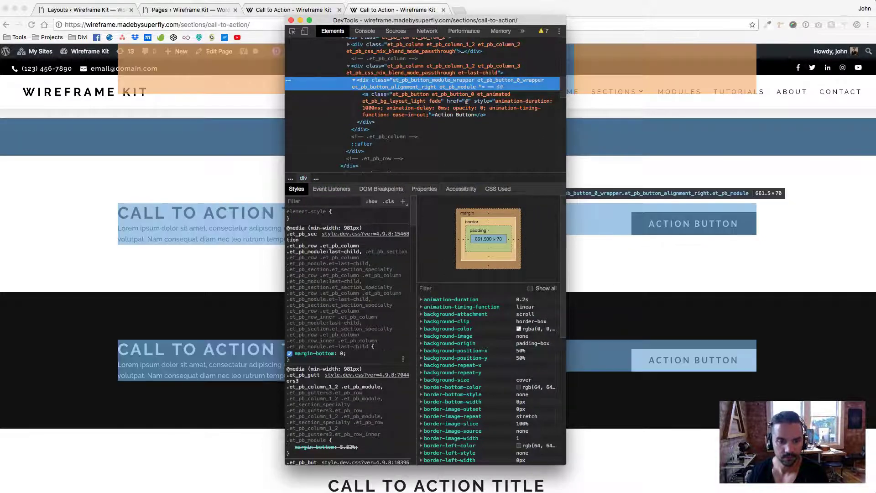
{"action": "scroll", "coordinate": [356, 224], "scroll_direction": "down", "scroll_amount": 5}
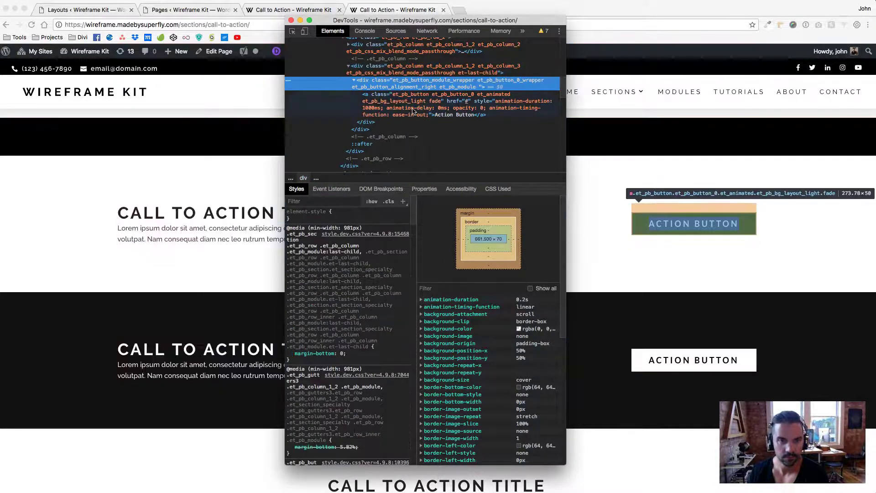
{"action": "left_click", "coordinate": [396, 102]}
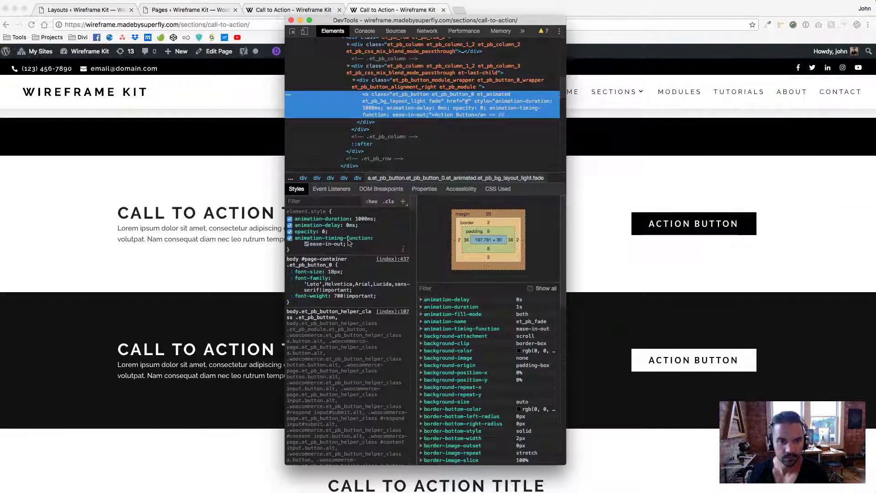
{"action": "scroll", "coordinate": [358, 282], "scroll_direction": "down", "scroll_amount": 5}
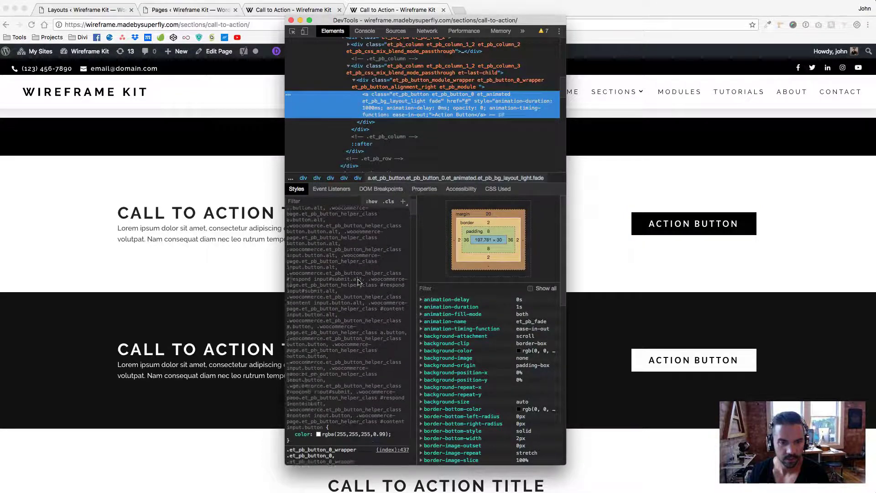
{"action": "scroll", "coordinate": [358, 282], "scroll_direction": "up", "scroll_amount": 5}
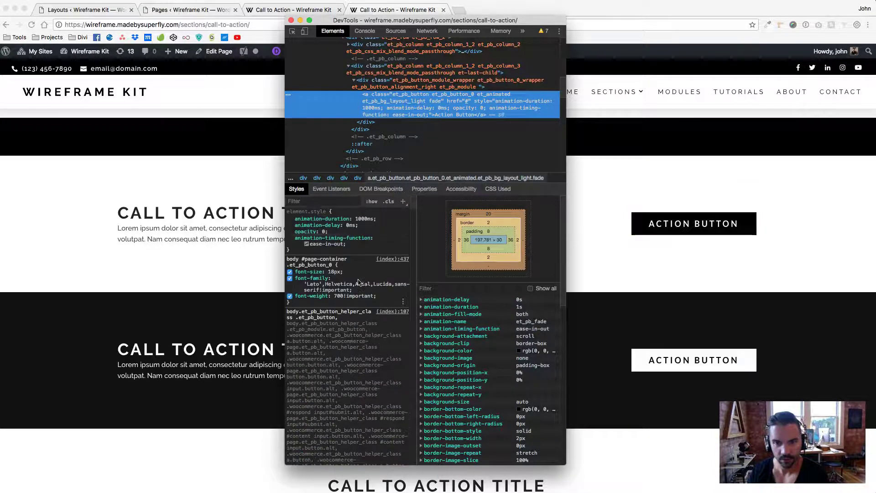
{"action": "left_click", "coordinate": [489, 215]}
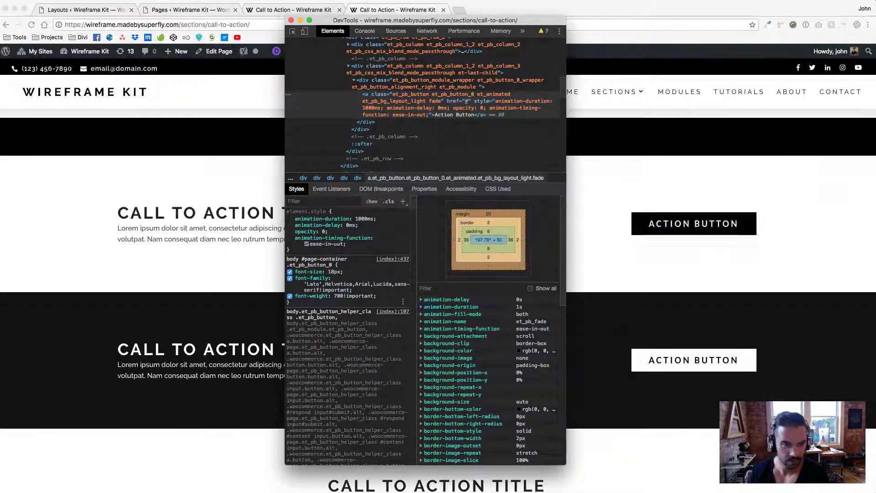
{"action": "scroll", "coordinate": [356, 282], "scroll_direction": "down", "scroll_amount": 5}
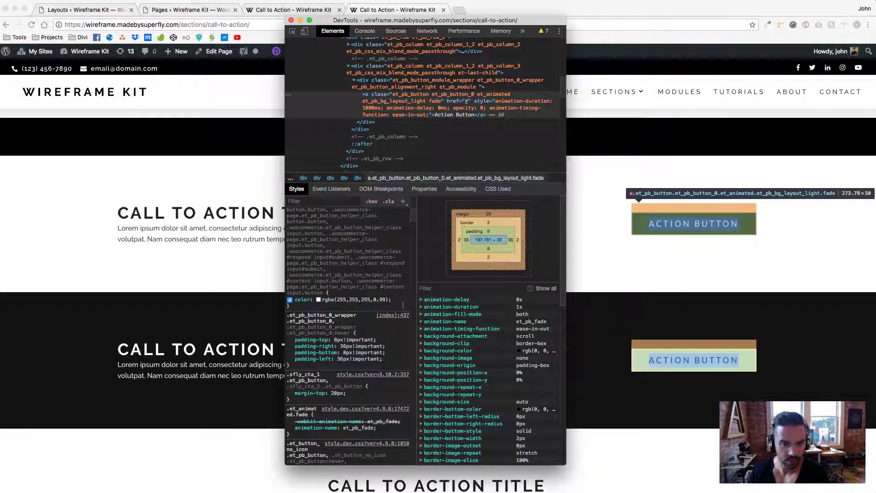
Test the buttons without margin-top: 20px, re-enable it, then close DevTools
{"action": "left_click", "coordinate": [290, 393]}
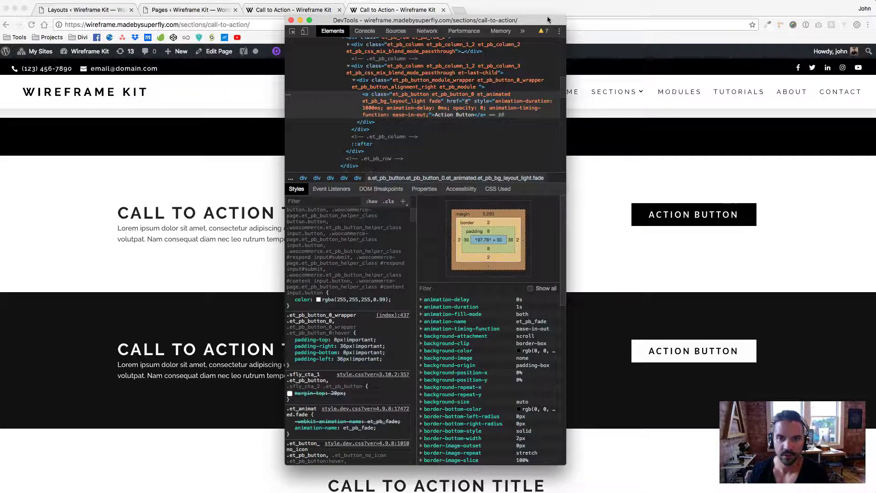
{"action": "left_click_drag", "start_coordinate": [548, 20], "coordinate": [497, 301]}
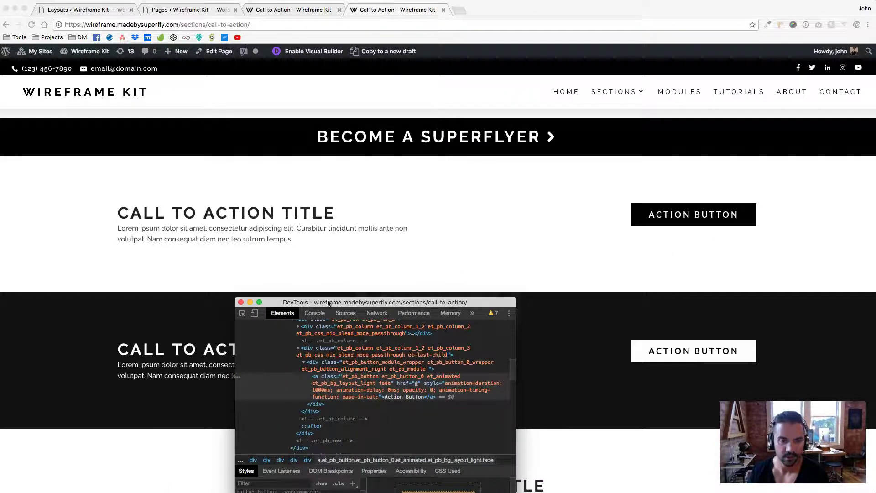
{"action": "left_click_drag", "start_coordinate": [328, 302], "coordinate": [340, 78]}
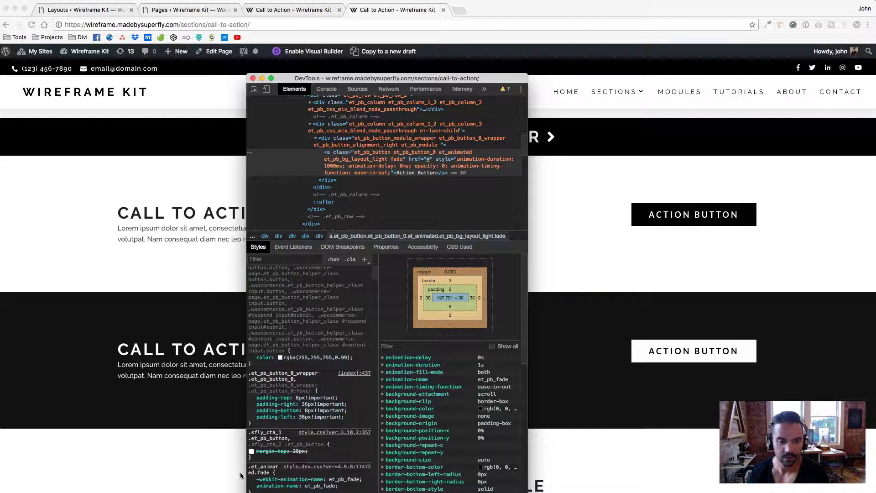
{"action": "left_click", "coordinate": [251, 452]}
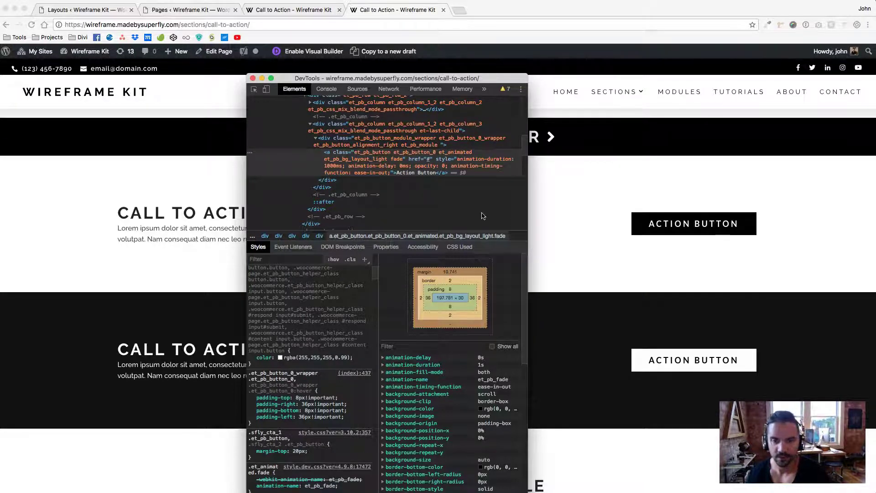
{"action": "left_click", "coordinate": [252, 78]}
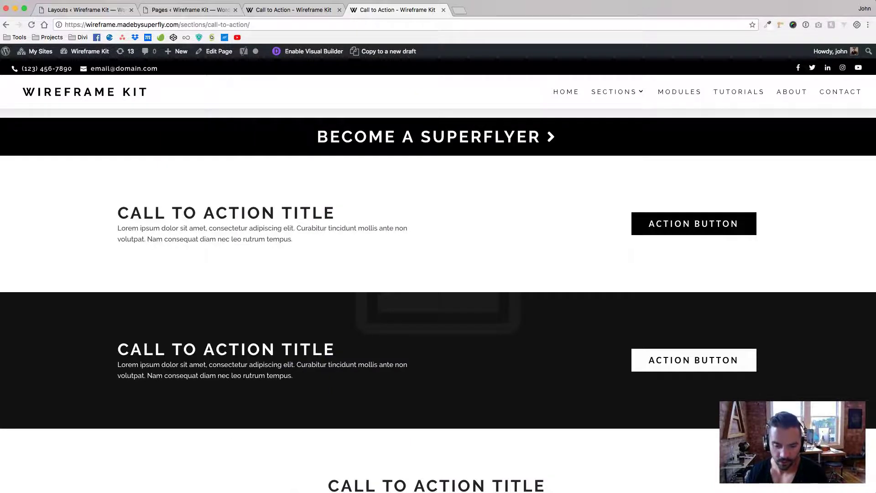
Review the CTA 1 & 2 button rules in wireframekit.css, then narrow Chrome to preview a smaller screen
{"action": "key", "text": "super+Tab"}
{"action": "scroll", "coordinate": [412, 277], "scroll_direction": "down", "scroll_amount": 2}
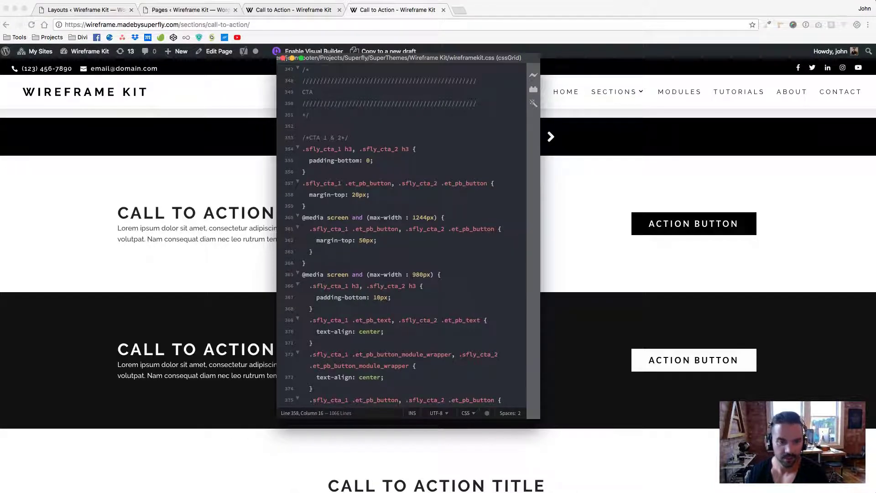
{"action": "scroll", "coordinate": [412, 277], "scroll_direction": "down", "scroll_amount": 2}
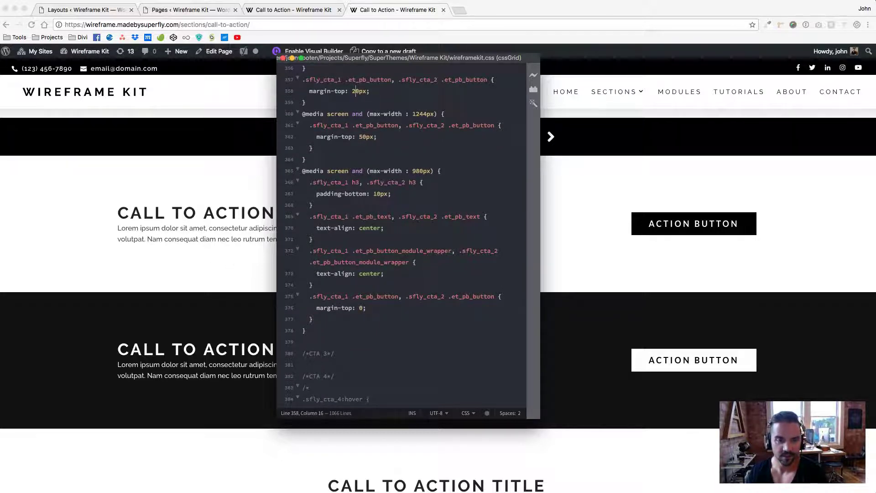
{"action": "left_click", "coordinate": [638, 275]}
{"action": "left_click_drag", "start_coordinate": [872, 260], "coordinate": [555, 283]}
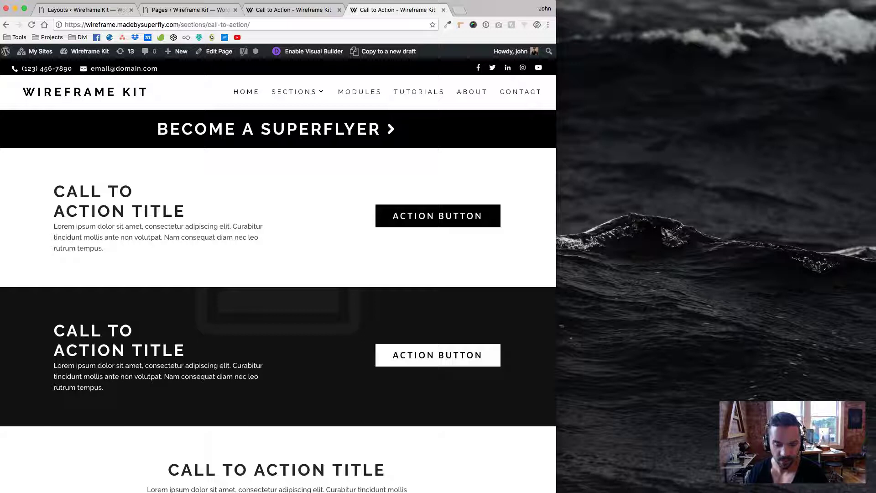
{"action": "key", "text": "super+Tab"}
{"action": "scroll", "coordinate": [431, 160], "scroll_direction": "up", "scroll_amount": 3}
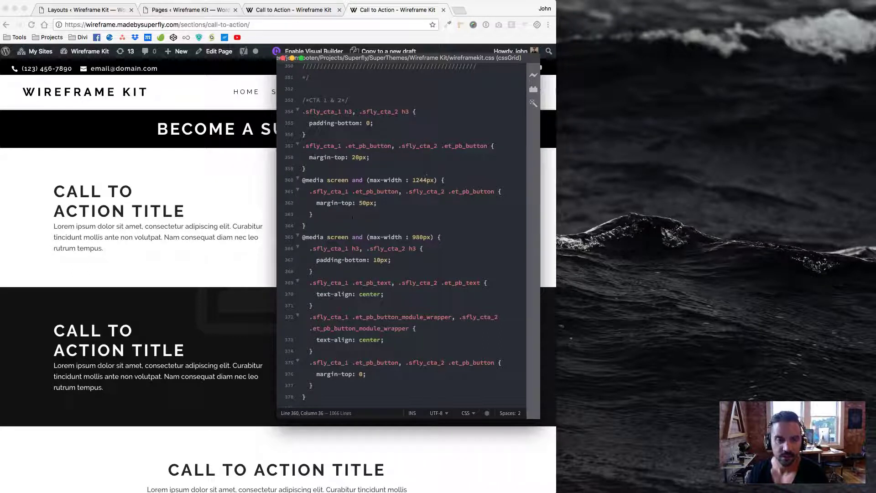
{"action": "left_click_drag", "start_coordinate": [302, 225], "coordinate": [302, 182]}
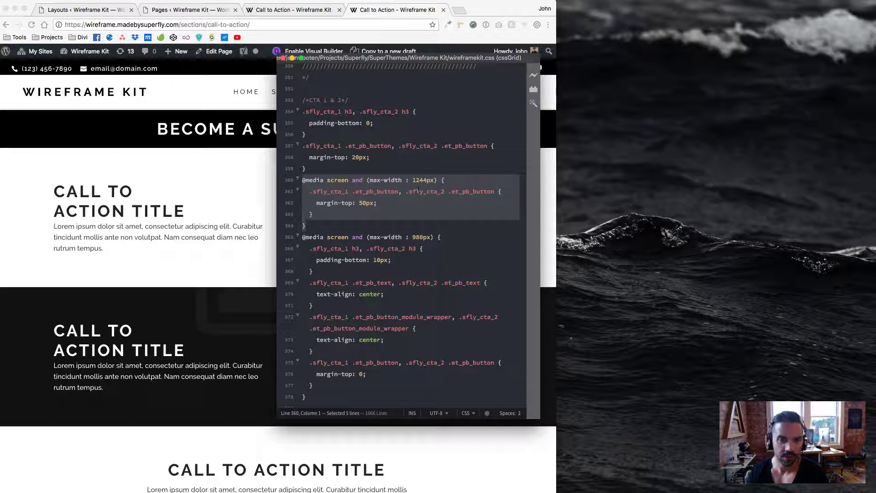
Resize Chrome through tablet width to watch the CTA sections reflow, then restore full width
{"action": "left_click", "coordinate": [243, 194]}
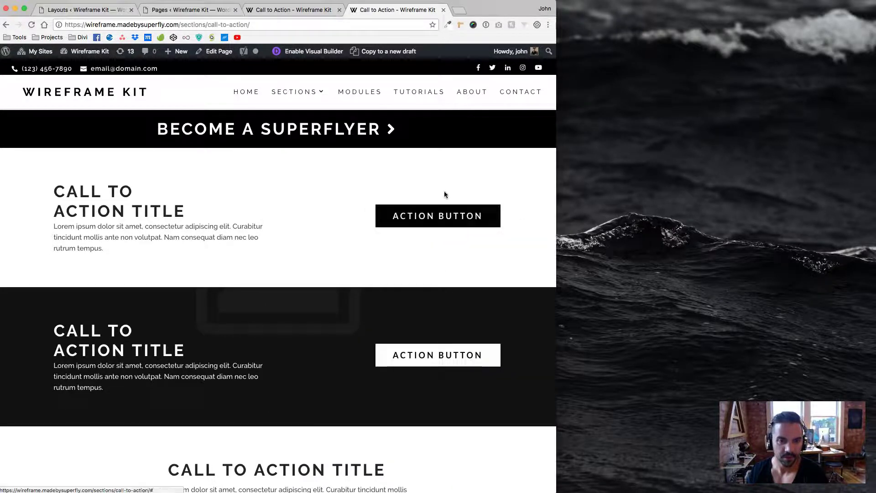
{"action": "left_click_drag", "start_coordinate": [556, 233], "coordinate": [688, 262]}
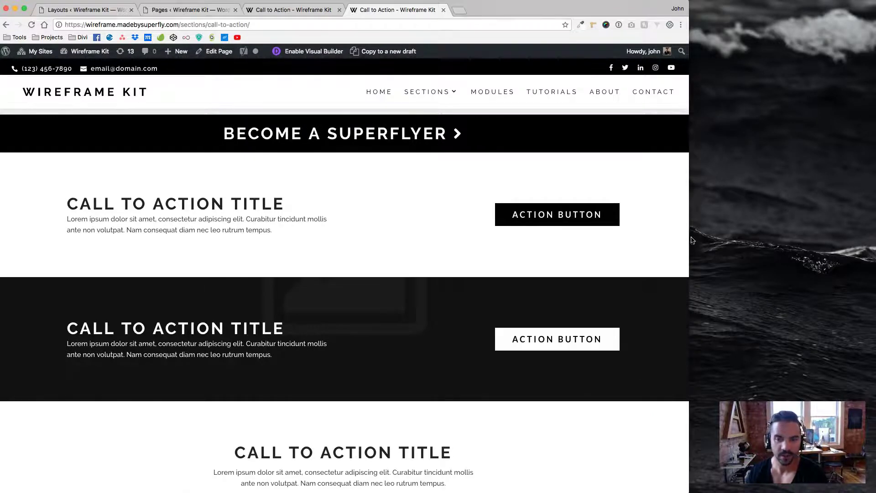
{"action": "left_click_drag", "start_coordinate": [689, 235], "coordinate": [419, 217]}
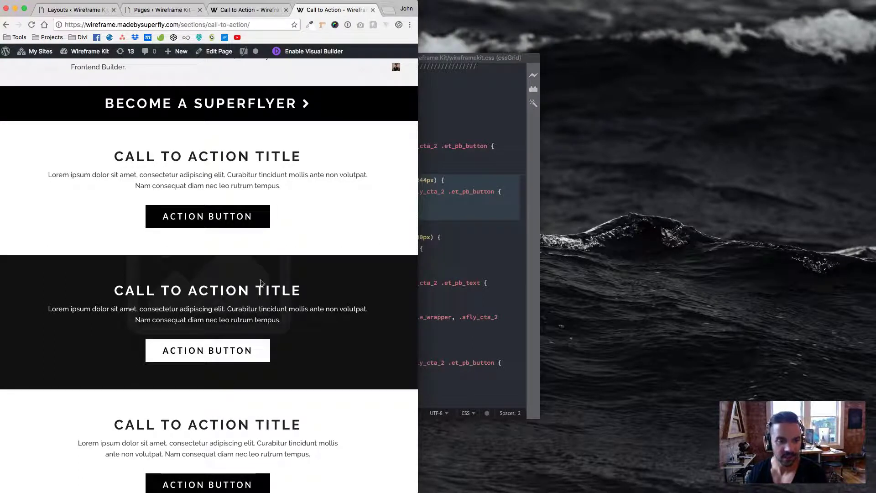
{"action": "left_click_drag", "start_coordinate": [419, 223], "coordinate": [745, 265]}
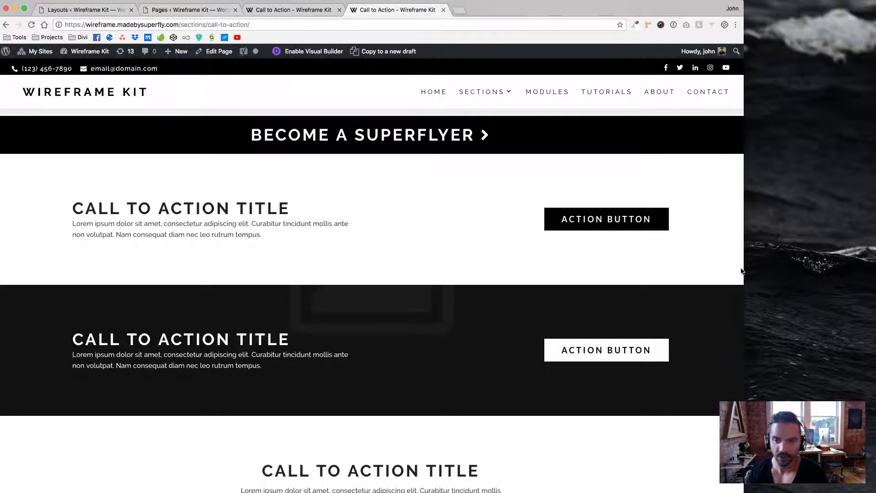
{"action": "left_click_drag", "start_coordinate": [742, 270], "coordinate": [873, 303]}
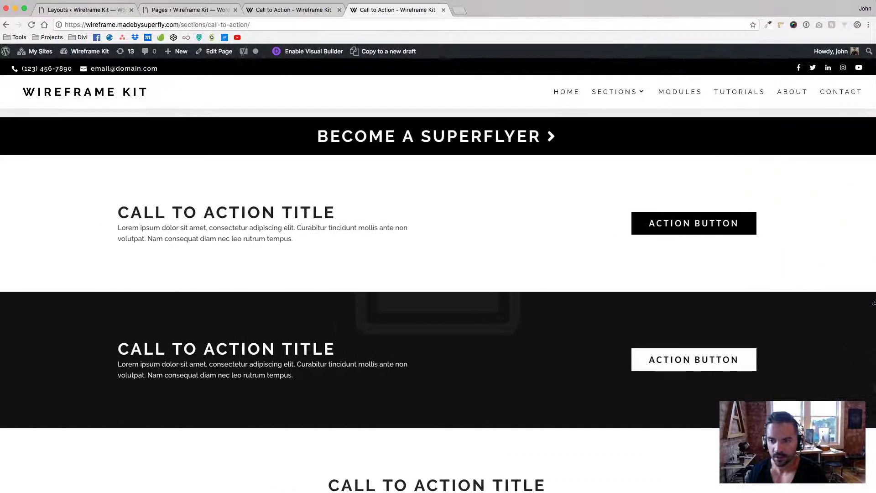
Scroll wireframekit.css to the /*CTA 4*/ link and hover rules, then return to the centered CTA section in Chrome
{"action": "key", "text": "super+Tab"}
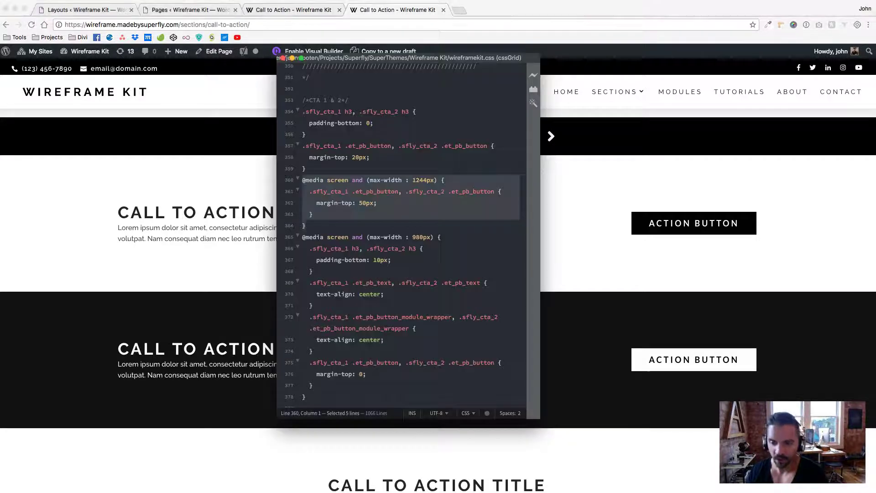
{"action": "scroll", "coordinate": [459, 270], "scroll_direction": "down", "scroll_amount": 9}
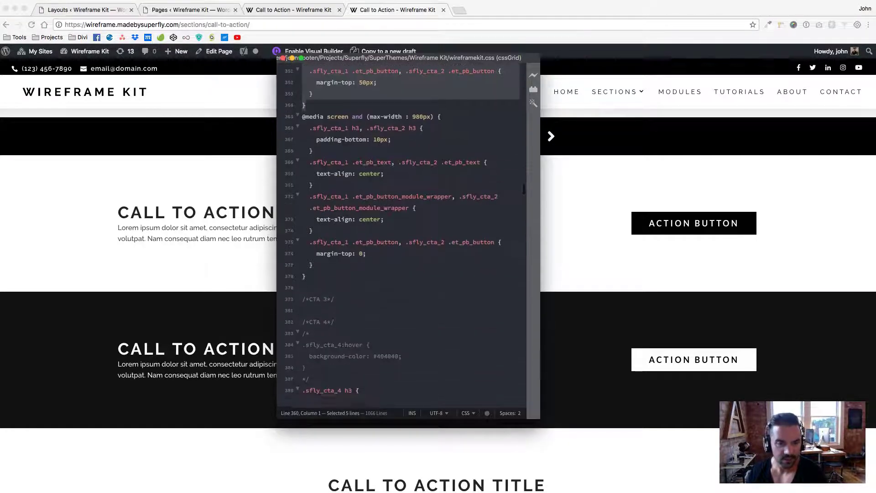
{"action": "scroll", "coordinate": [459, 269], "scroll_direction": "down", "scroll_amount": 5}
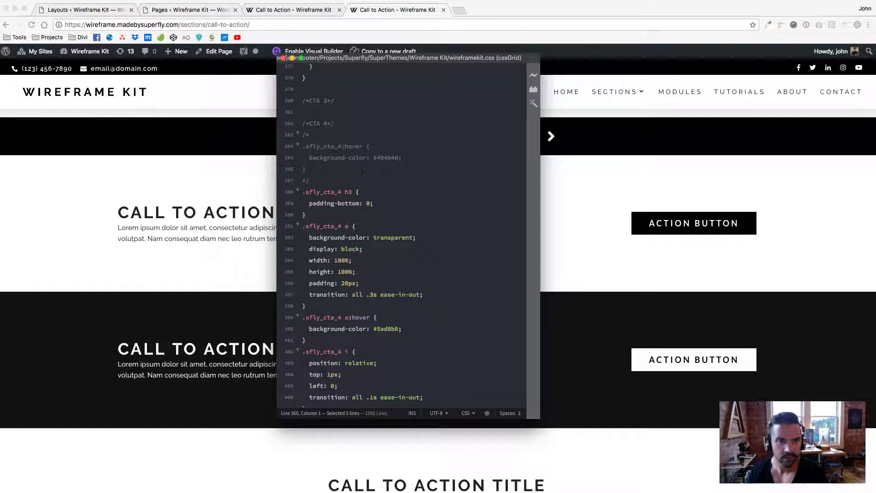
{"action": "scroll", "coordinate": [461, 211], "scroll_direction": "down", "scroll_amount": 1}
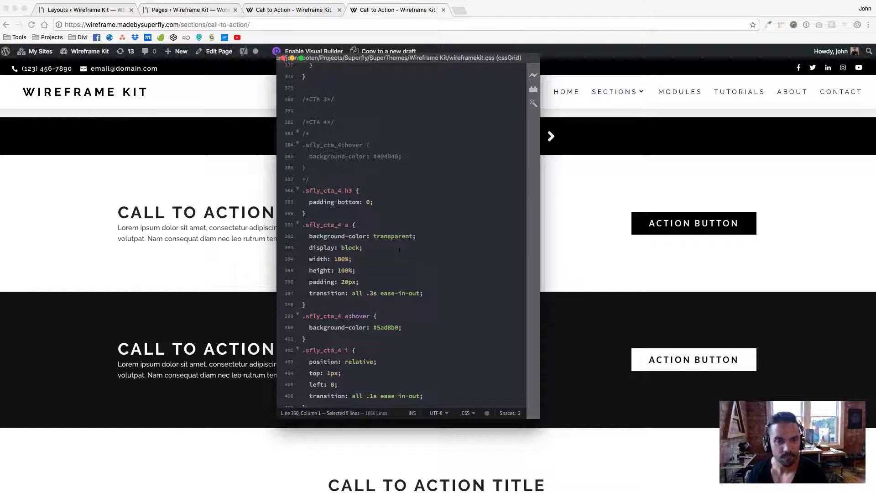
{"action": "scroll", "coordinate": [399, 250], "scroll_direction": "down", "scroll_amount": 3}
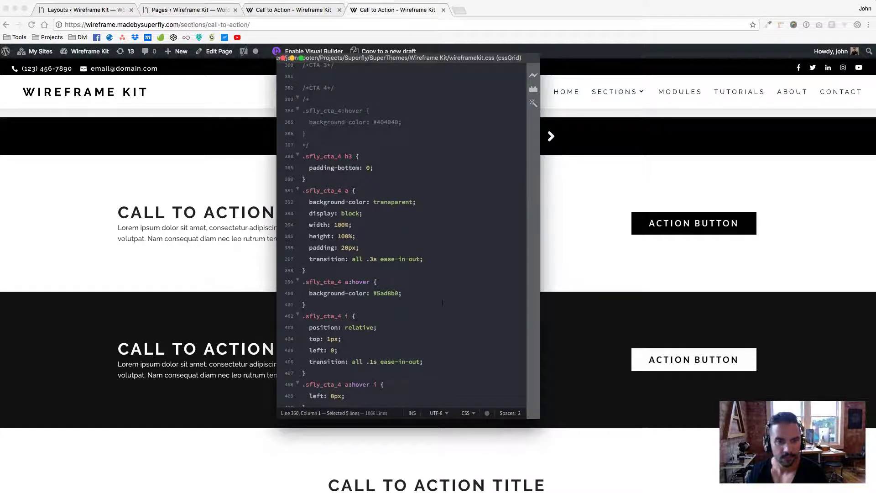
{"action": "left_click", "coordinate": [297, 267]}
Check the Become a Superflyer bar's green hover, then show CTA 4's #5ad8b0 hover and 8px icon shift rules
{"action": "scroll", "coordinate": [328, 278], "scroll_direction": "down", "scroll_amount": 6}
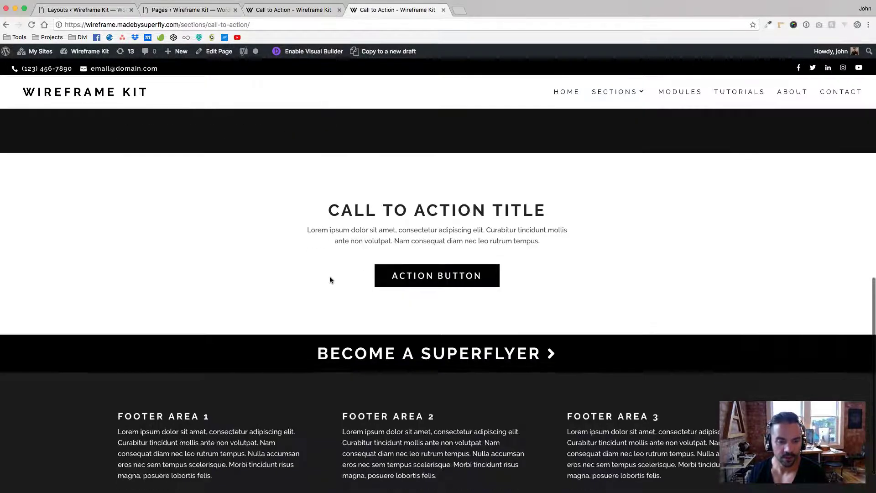
{"action": "scroll", "coordinate": [331, 279], "scroll_direction": "down", "scroll_amount": 2}
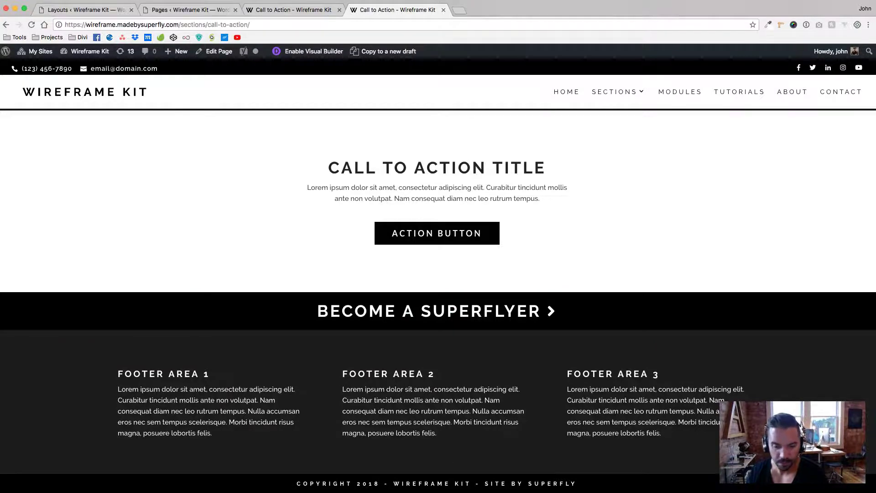
{"action": "key", "text": "super+Tab"}
{"action": "scroll", "coordinate": [432, 268], "scroll_direction": "down", "scroll_amount": 2}
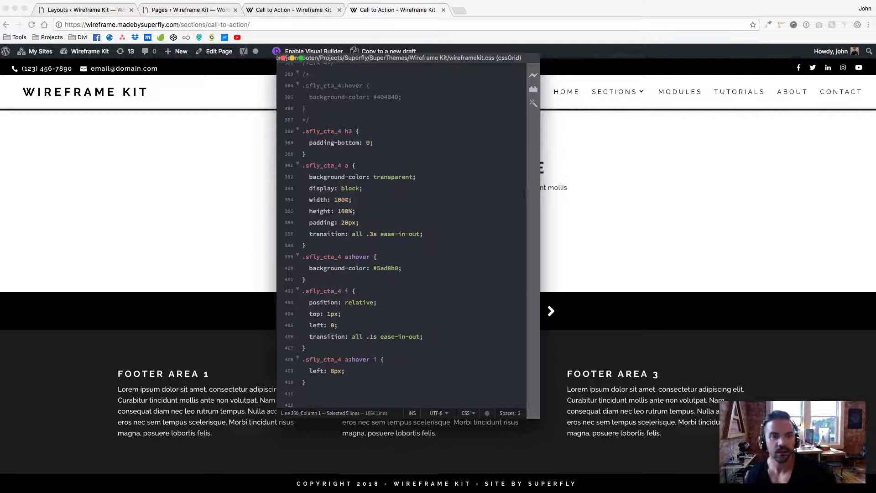
Delete the commented-out .sfly_cta_4:hover block (lines 383–387) with its #404040 colour
{"action": "double_click", "coordinate": [347, 85]}
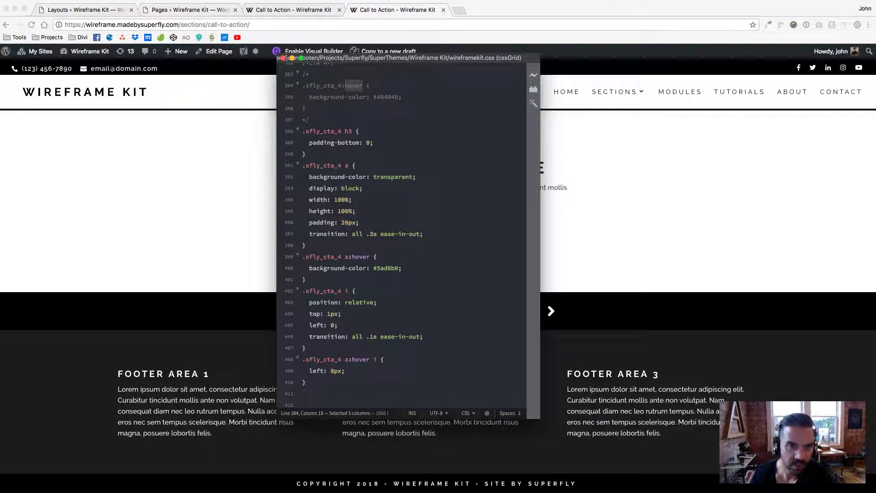
{"action": "double_click", "coordinate": [387, 96]}
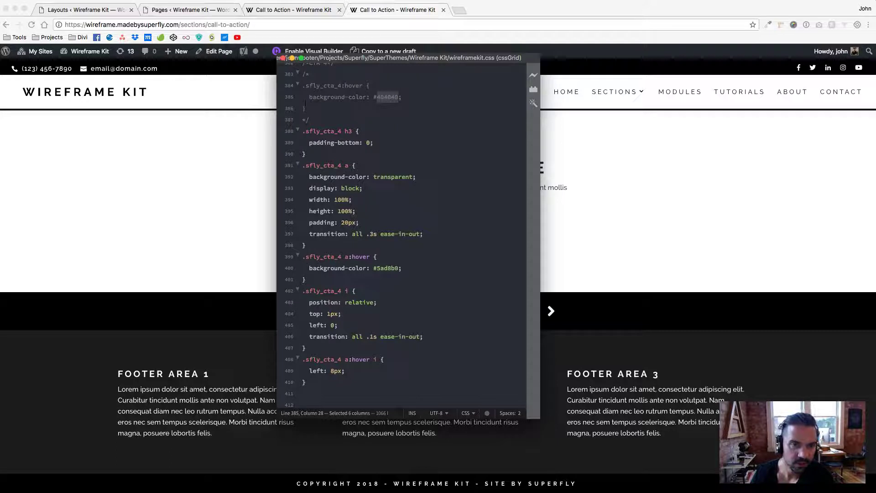
{"action": "left_click", "coordinate": [370, 154]}
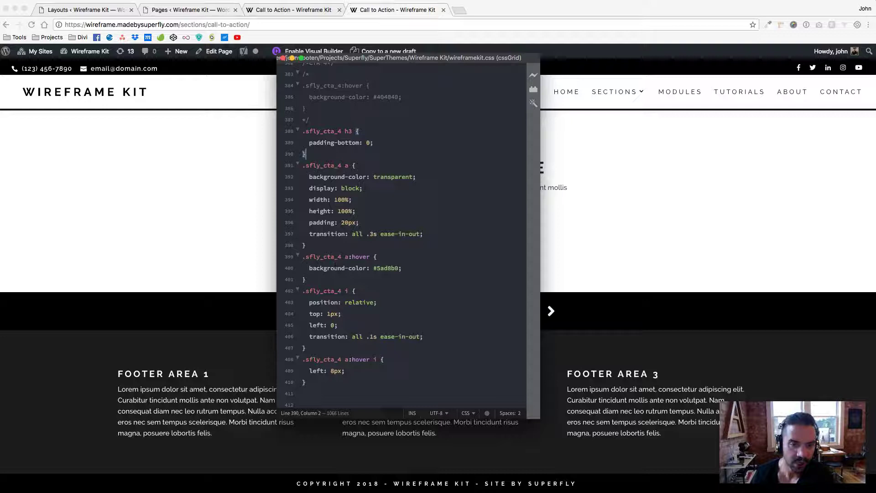
{"action": "left_click", "coordinate": [338, 119]}
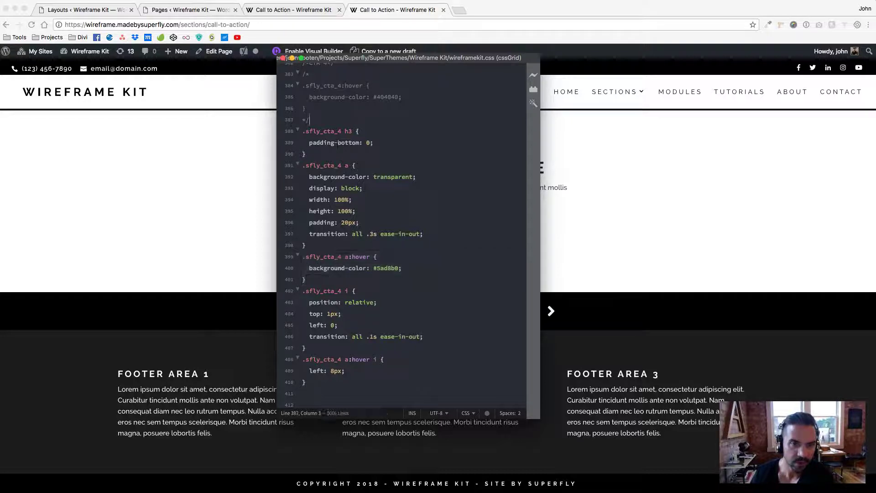
{"action": "left_click_drag", "start_coordinate": [309, 120], "coordinate": [304, 75]}
{"action": "key", "text": "BackSpace"}
{"action": "key", "text": "BackSpace"}
{"action": "key", "text": "BackSpace"}
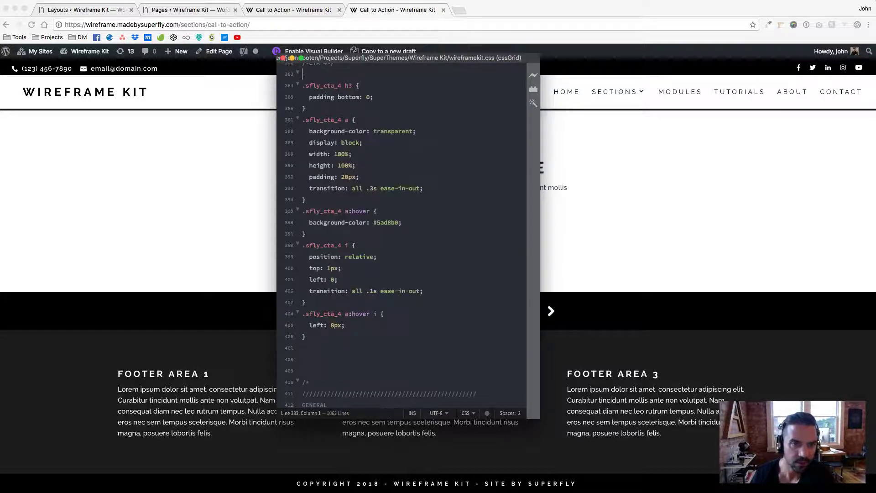
Review the transparent background value in the .sfly_cta_4 a rule
{"action": "scroll", "coordinate": [304, 75], "scroll_direction": "down", "scroll_amount": 1}
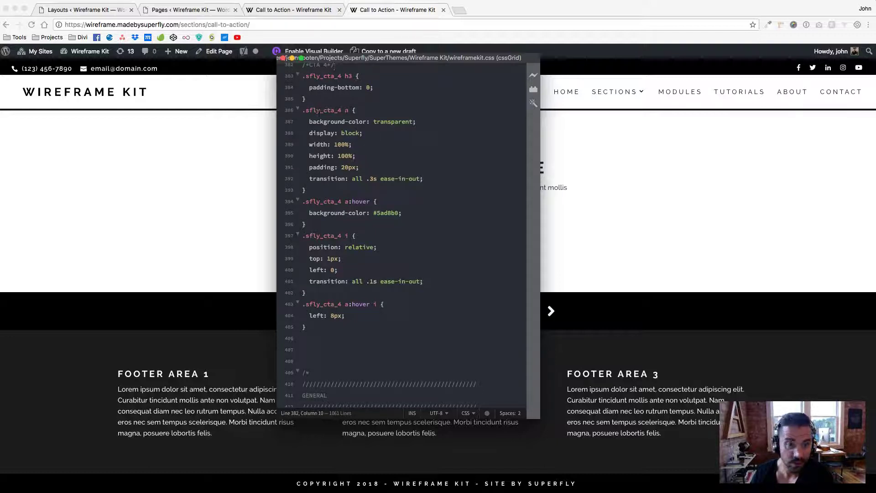
{"action": "left_click", "coordinate": [346, 110]}
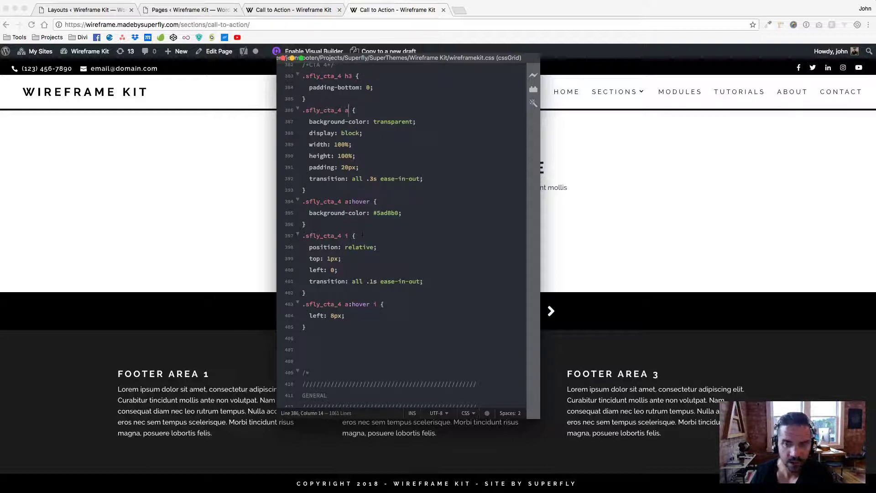
{"action": "left_click_drag", "start_coordinate": [470, 58], "coordinate": [528, 73]}
{"action": "double_click", "coordinate": [449, 137]}
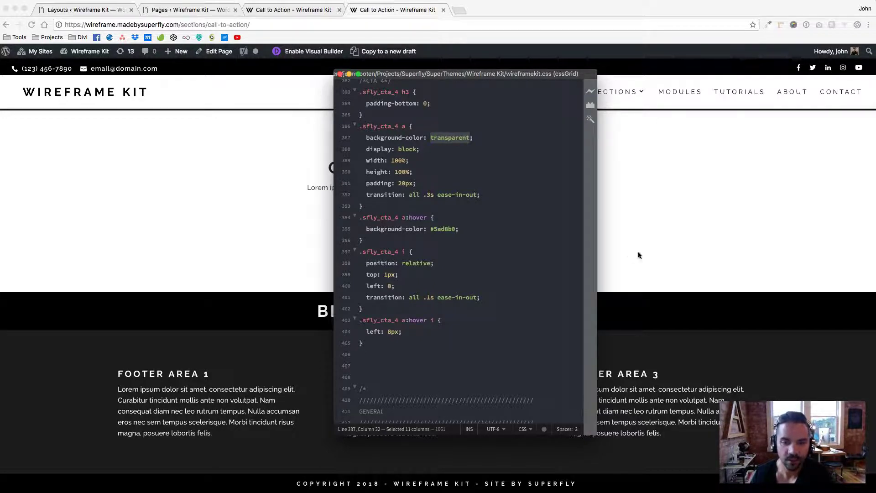
{"action": "double_click", "coordinate": [451, 228]}
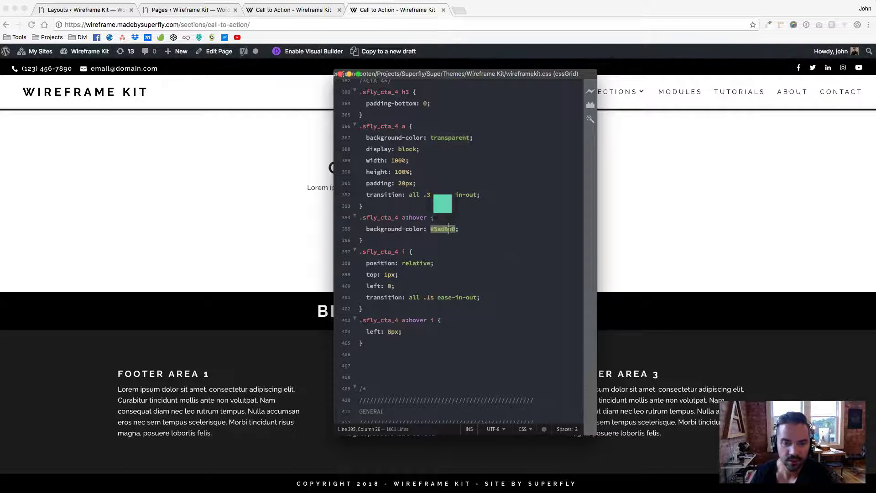
{"action": "left_click", "coordinate": [447, 229]}
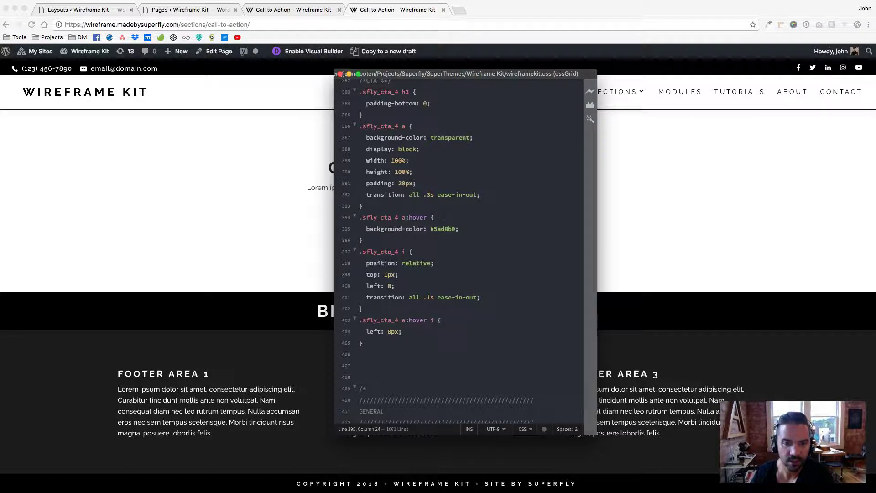
{"action": "left_click", "coordinate": [647, 280]}
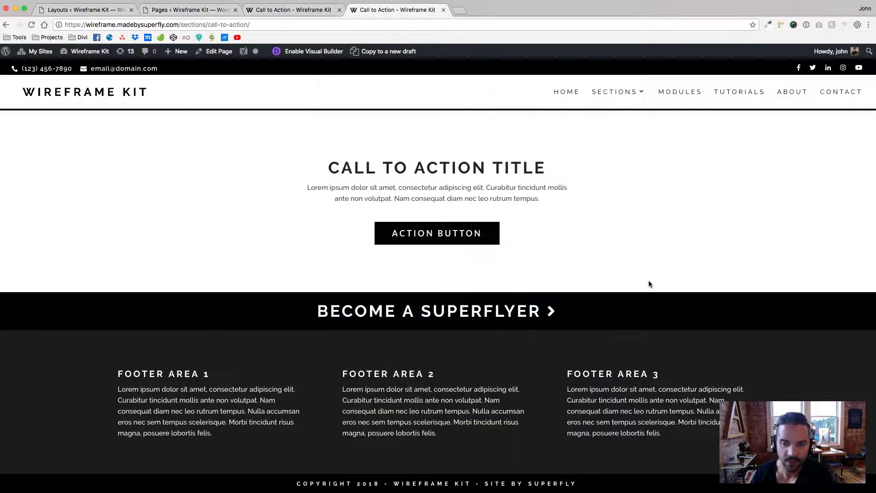
{"action": "key", "text": "super+Tab"}
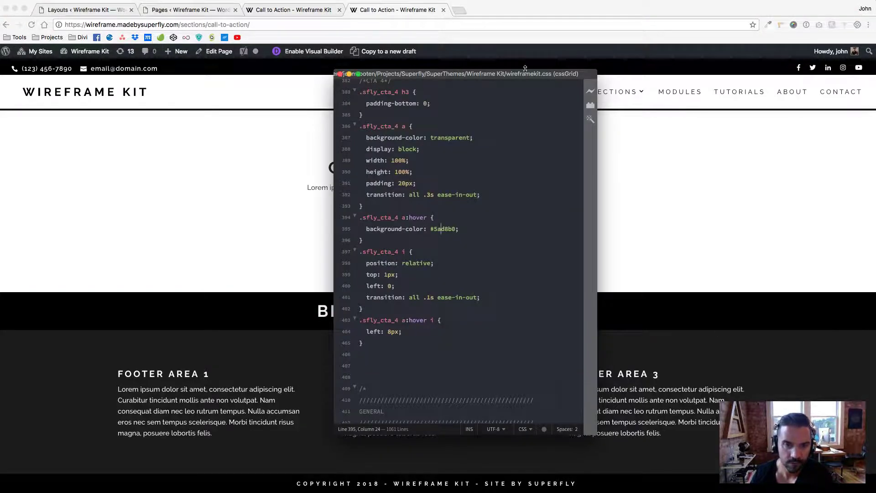
{"action": "left_click_drag", "start_coordinate": [534, 73], "coordinate": [334, 65]}
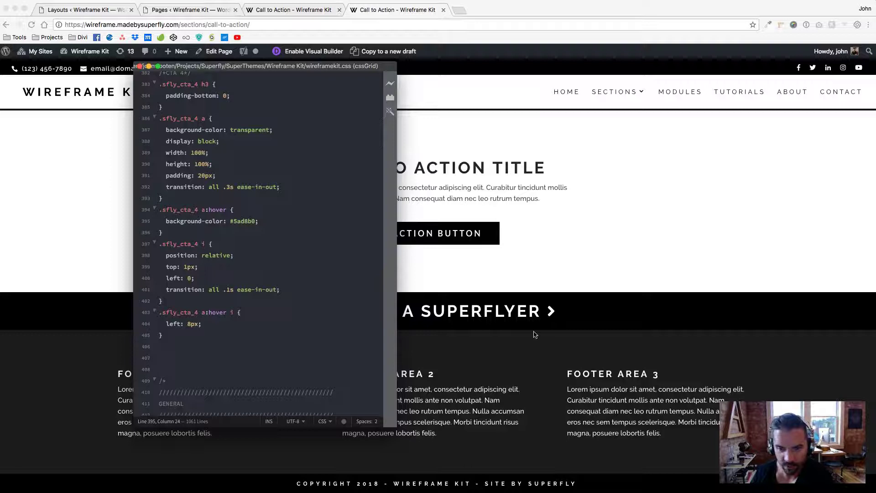
Inspect the banner arrow icon's .sfly_cta_4 i rule and its top: 1px value, then close DevTools
{"action": "right_click", "coordinate": [552, 313]}
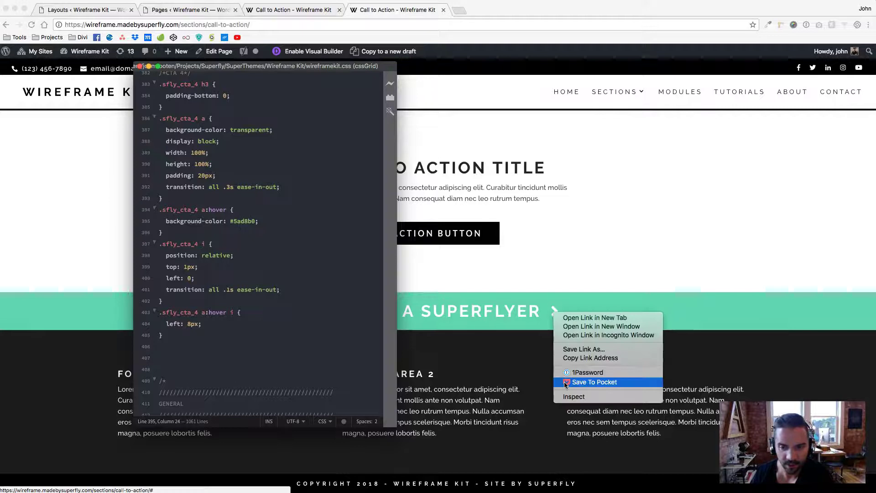
{"action": "left_click", "coordinate": [596, 294]}
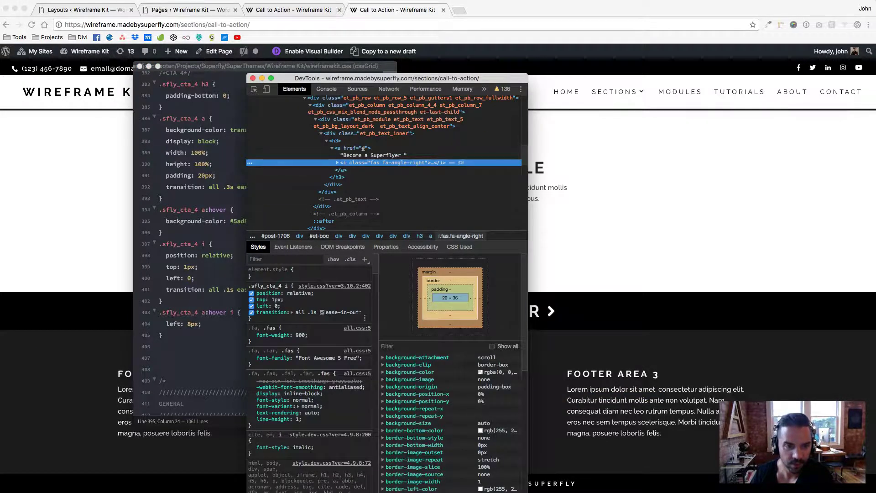
{"action": "left_click", "coordinate": [274, 299]}
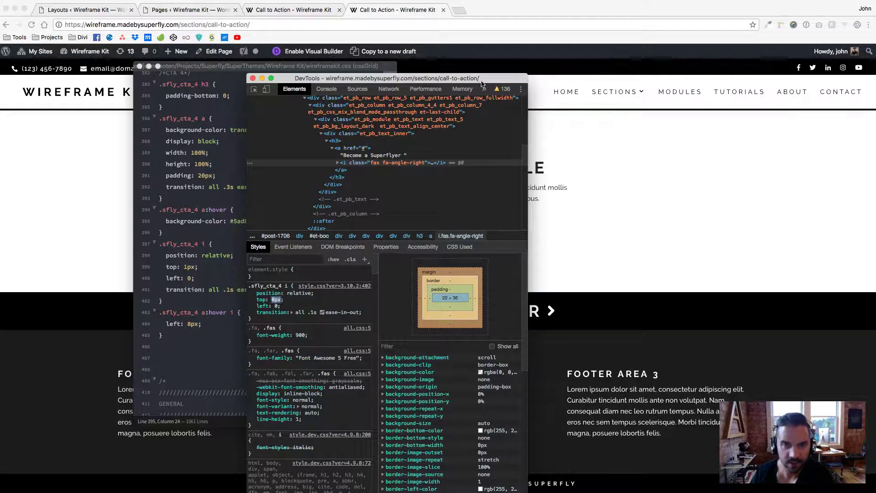
{"action": "left_click_drag", "start_coordinate": [484, 82], "coordinate": [393, 52]}
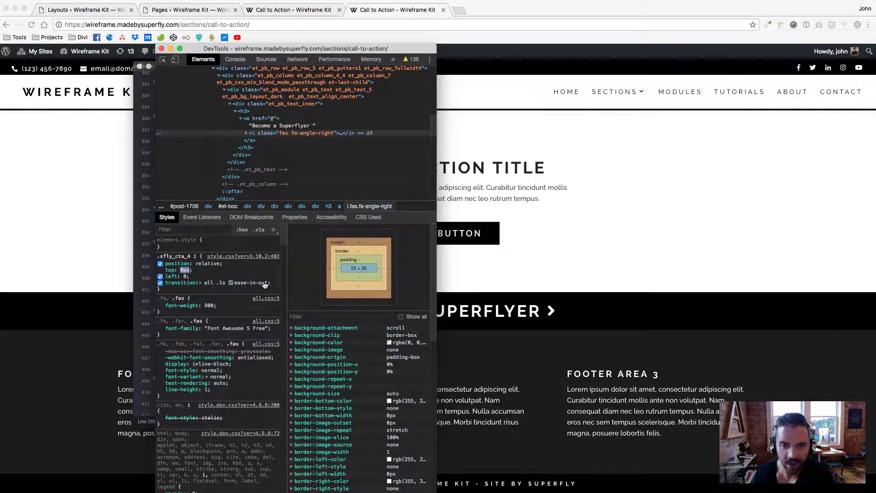
{"action": "left_click", "coordinate": [162, 48]}
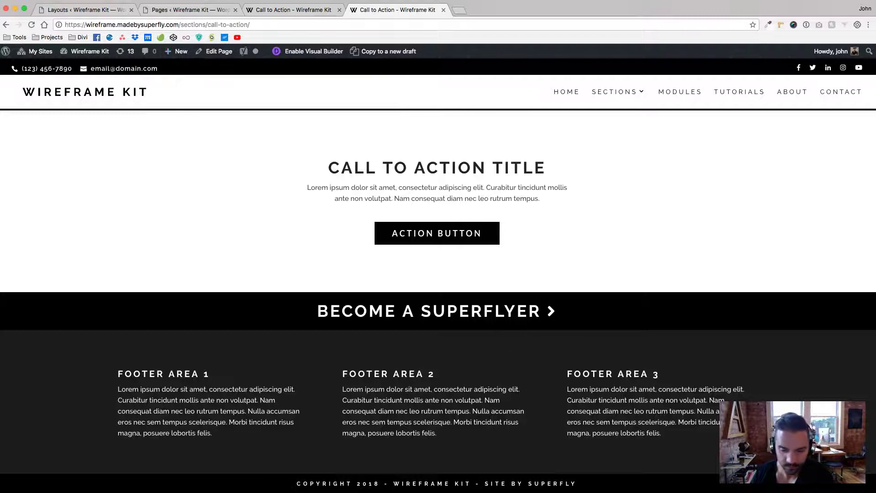
Check the icon's 1px top offset in wireframekit.css, then test the banner hover in Chrome
{"action": "key", "text": "super+Tab"}
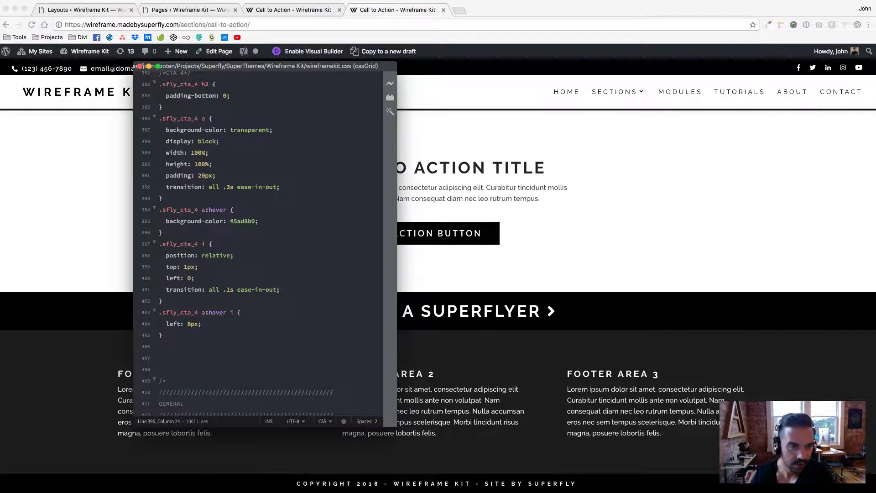
{"action": "left_click", "coordinate": [181, 266]}
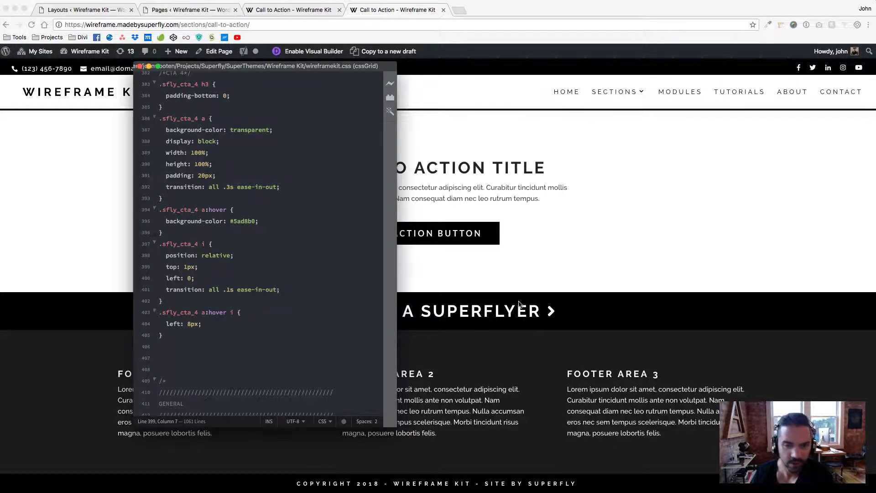
{"action": "left_click", "coordinate": [483, 281]}
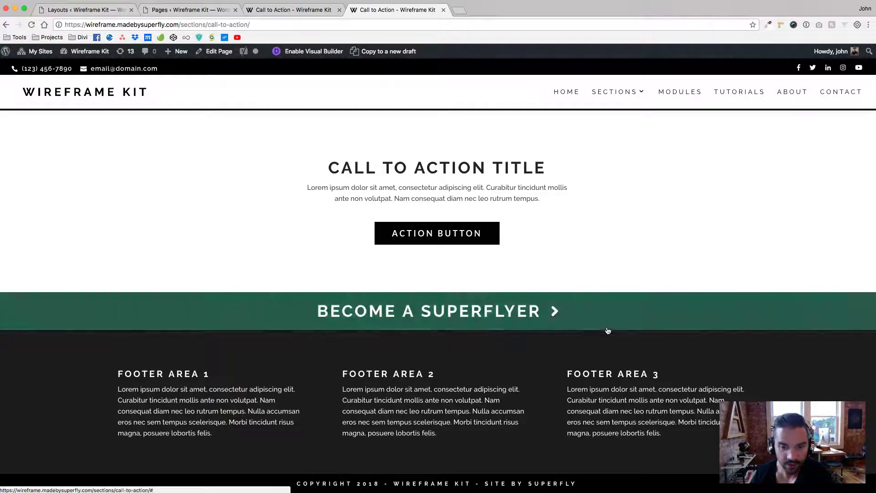
Select the CTA 4 link hover rule (lines 394–396) in wireframekit.css and review the surrounding rules
{"action": "key", "text": "super+Tab"}
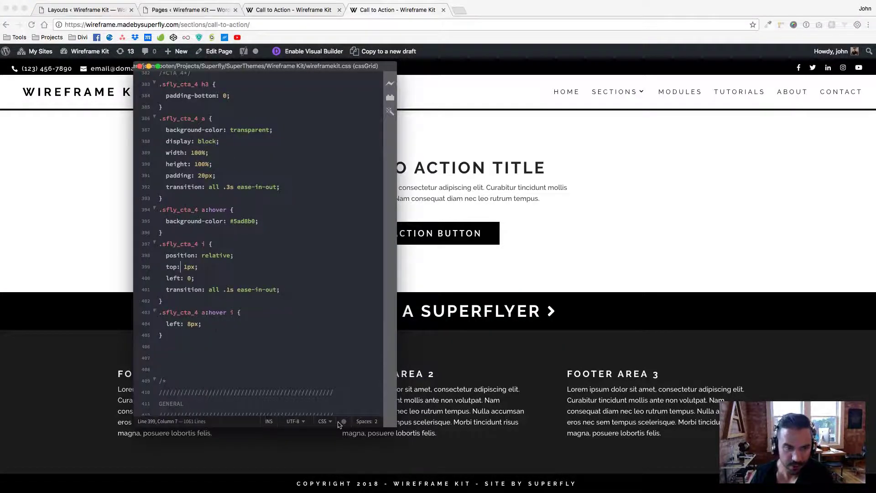
{"action": "left_click_drag", "start_coordinate": [146, 232], "coordinate": [147, 213]}
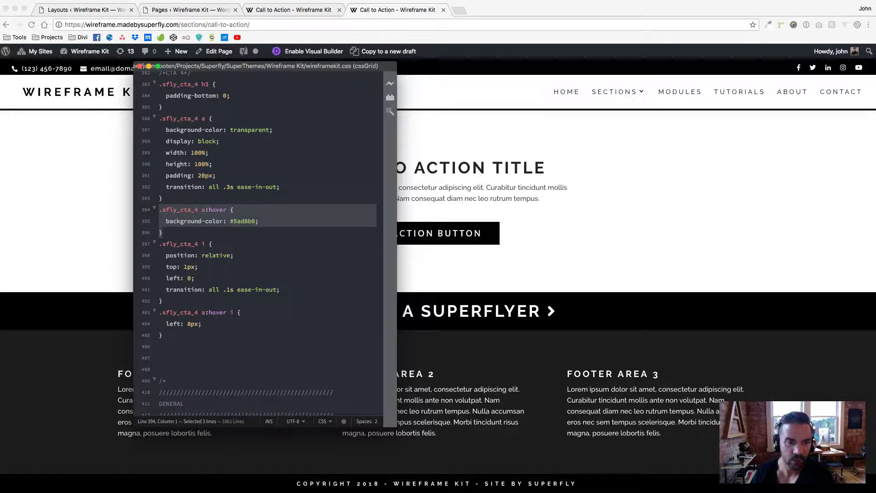
{"action": "key", "text": "Right"}
{"action": "scroll", "coordinate": [307, 220], "scroll_direction": "up", "scroll_amount": 4}
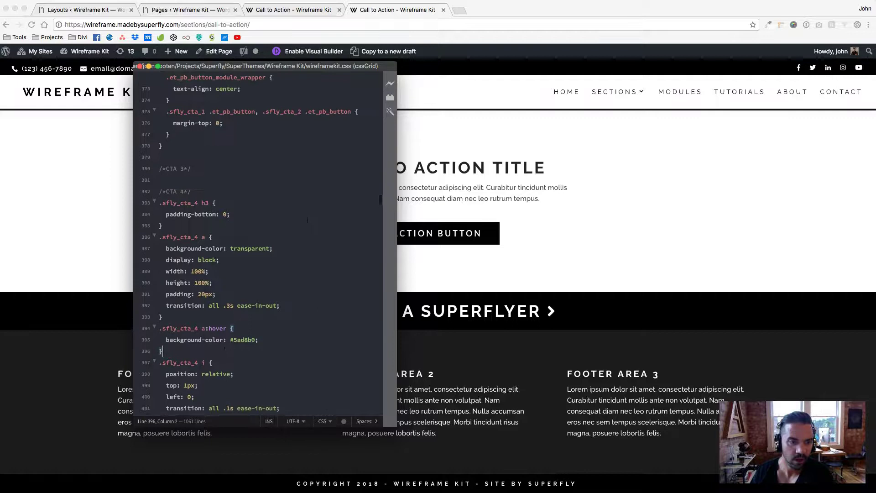
{"action": "scroll", "coordinate": [307, 220], "scroll_direction": "down", "scroll_amount": 3}
{"action": "scroll", "coordinate": [307, 220], "scroll_direction": "up", "scroll_amount": 5}
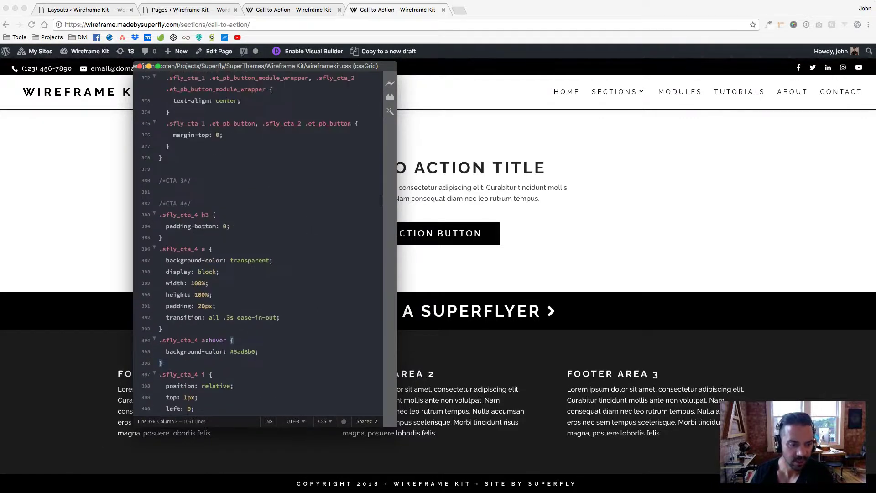